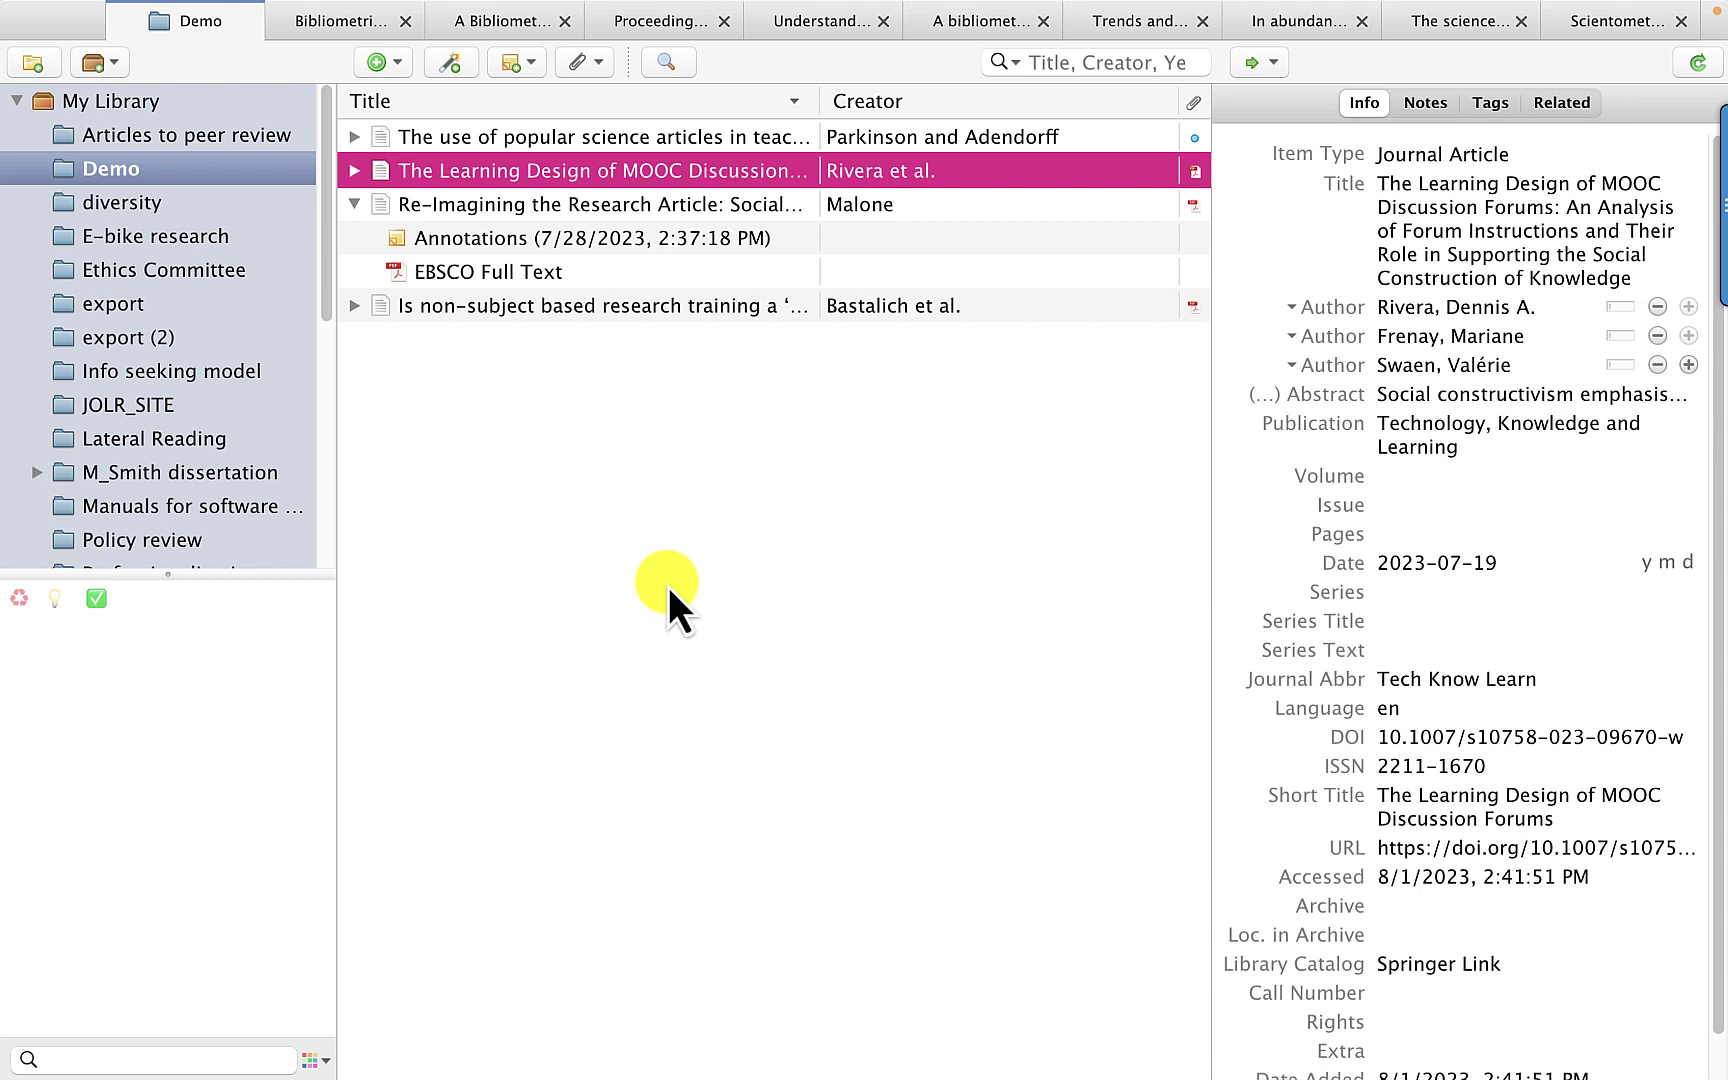
- In the Demo collection, expand the MOOC discussion forums article and select its Full Text PDF attachment
left_click(159, 169)
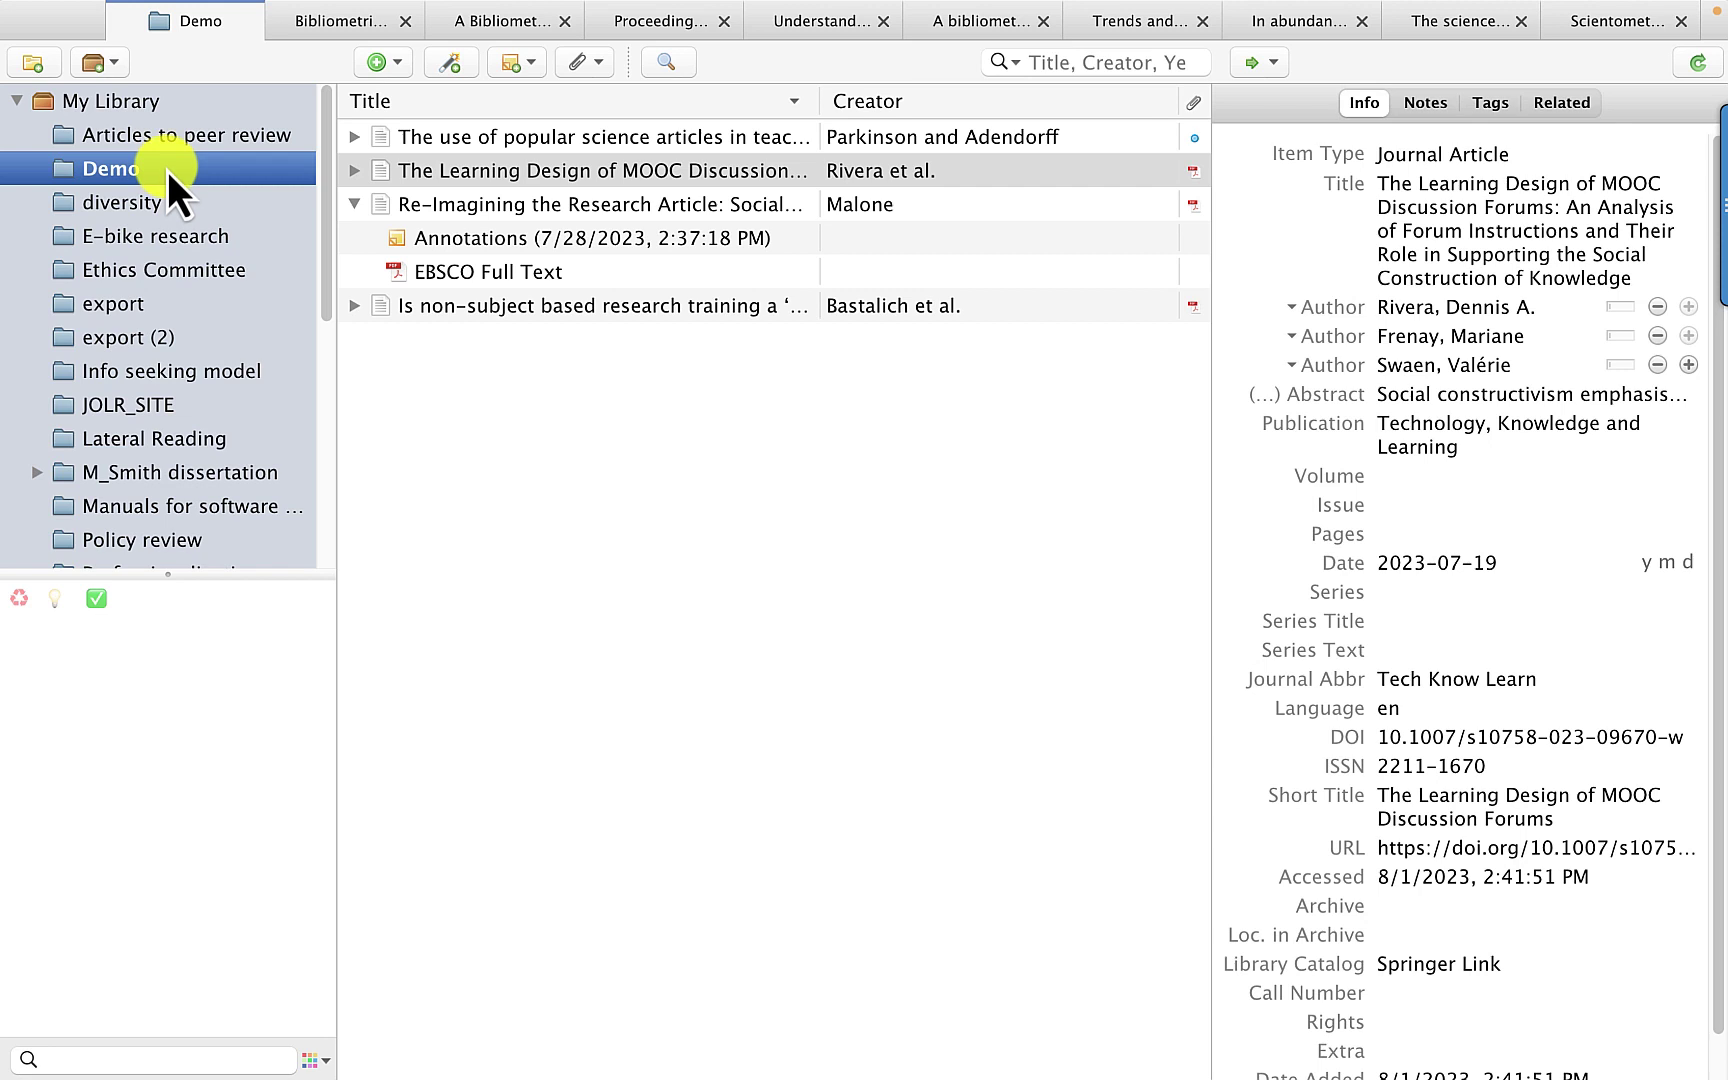
left_click(620, 174)
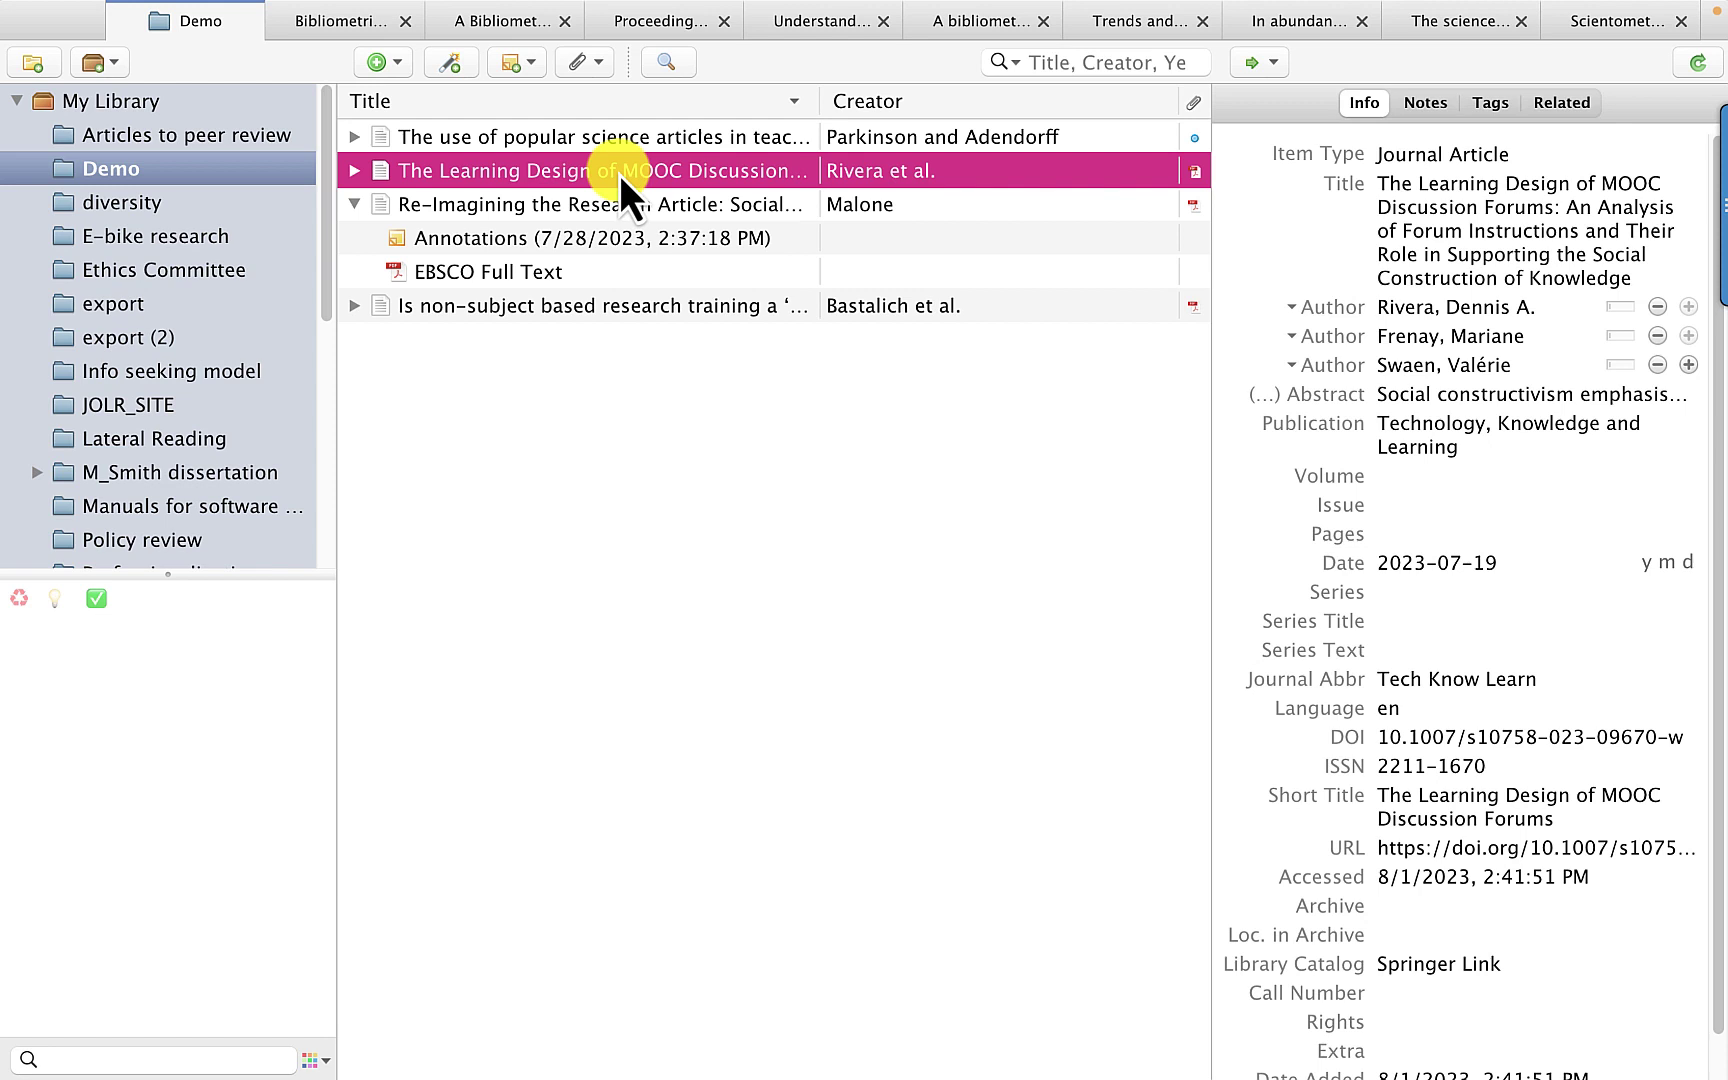
left_click(355, 178)
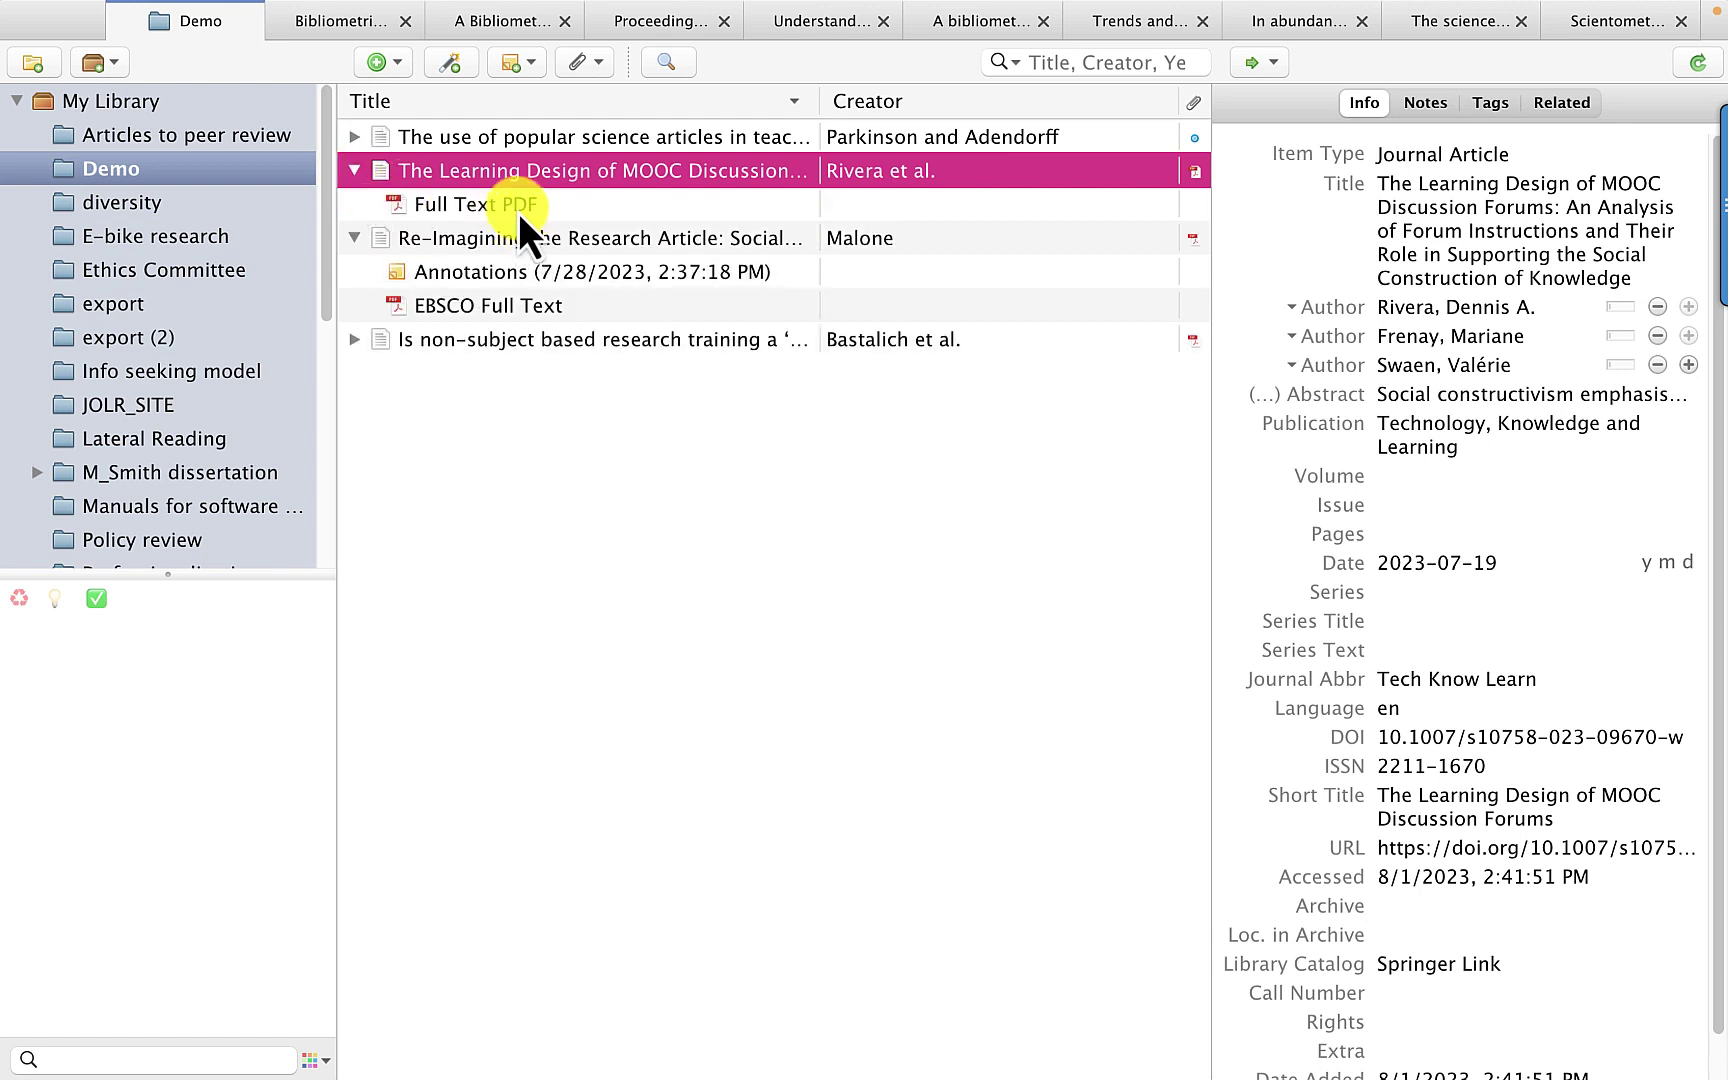
left_click(576, 207)
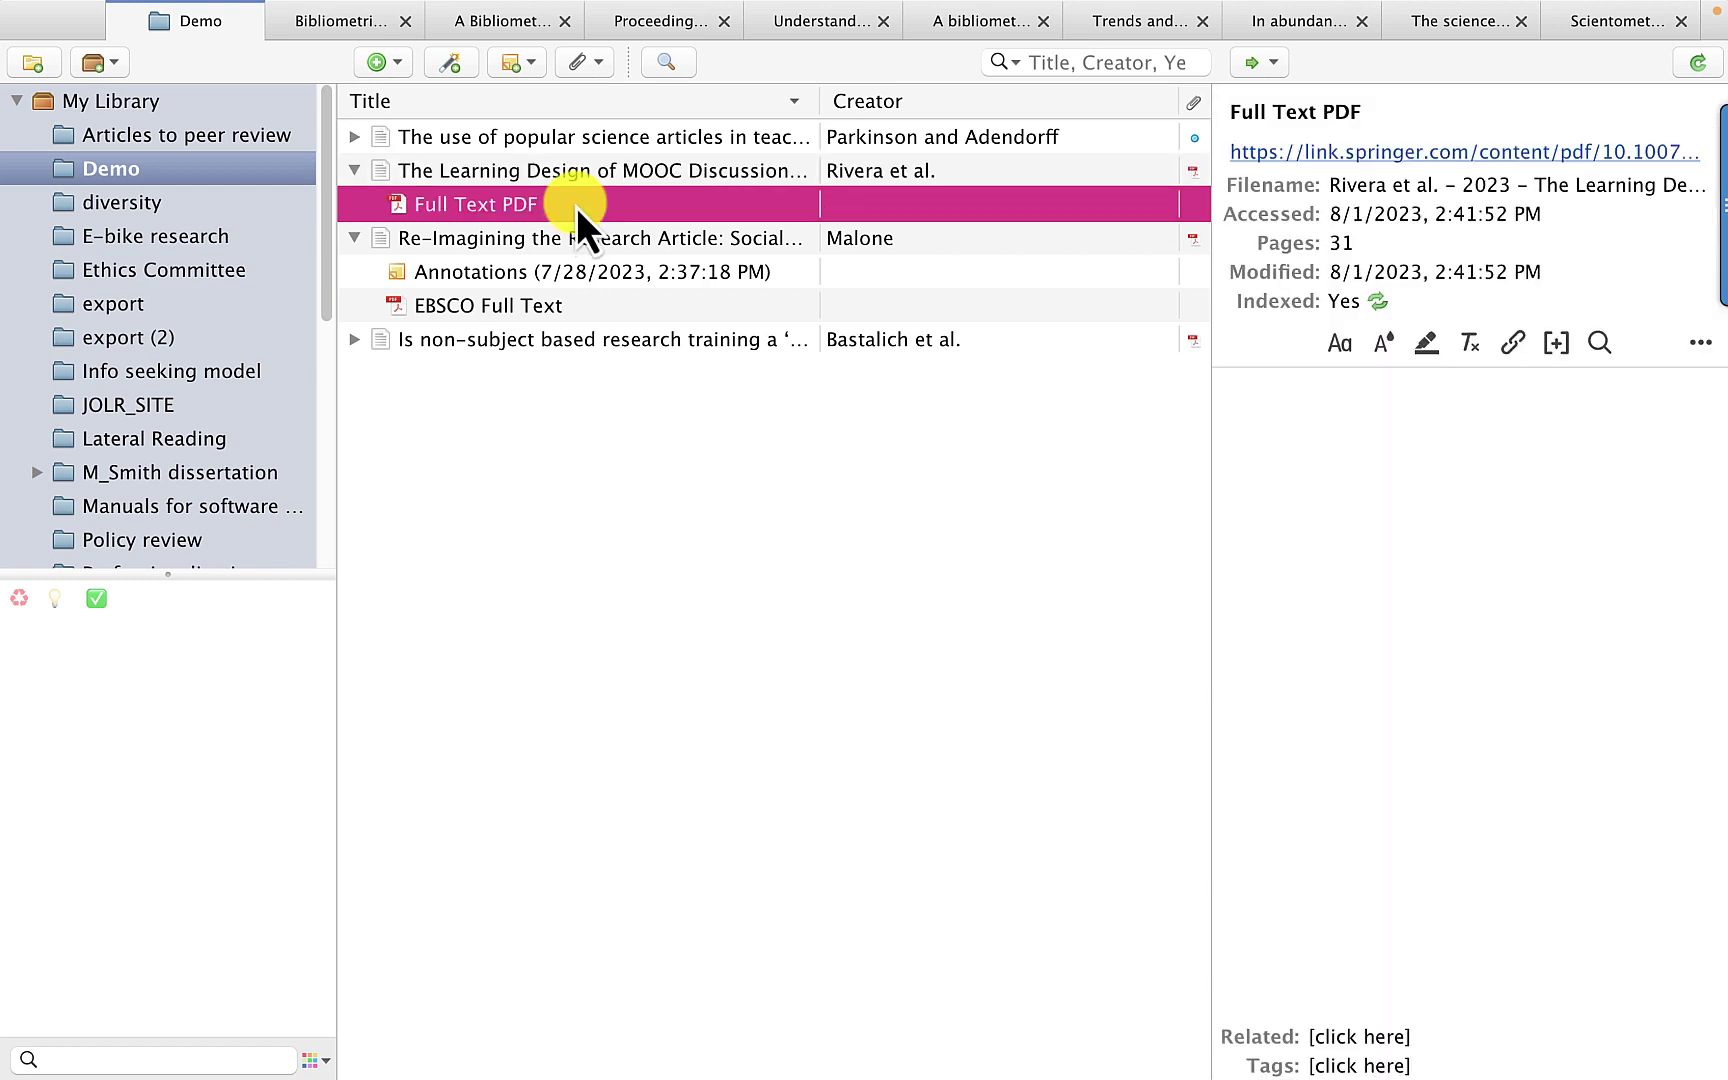
- Open the Full Text PDF in a reader tab, narrow the annotations sidebar, and scroll to page 2
double_click(576, 207)
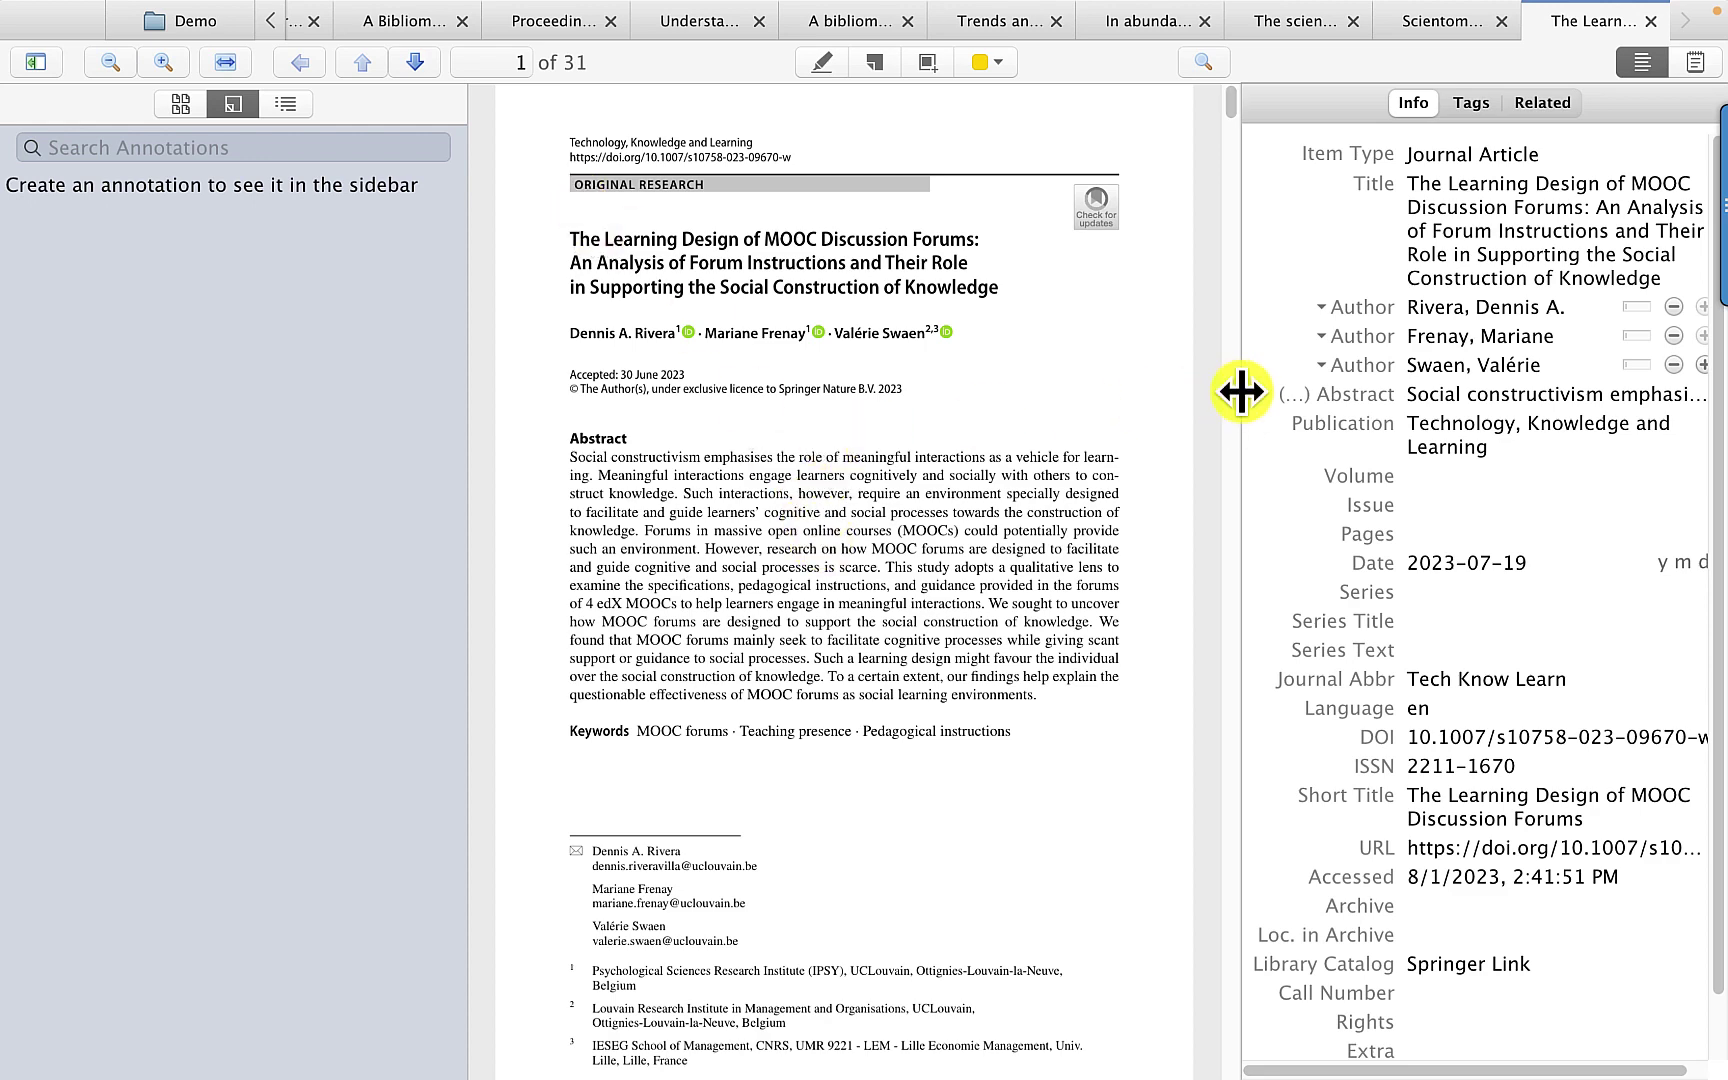
mouse_move(1241, 391)
left_mouse_down()
mouse_move(1331, 397)
mouse_move(1173, 397)
mouse_move(1246, 397)
mouse_move(1210, 397)
left_mouse_up()
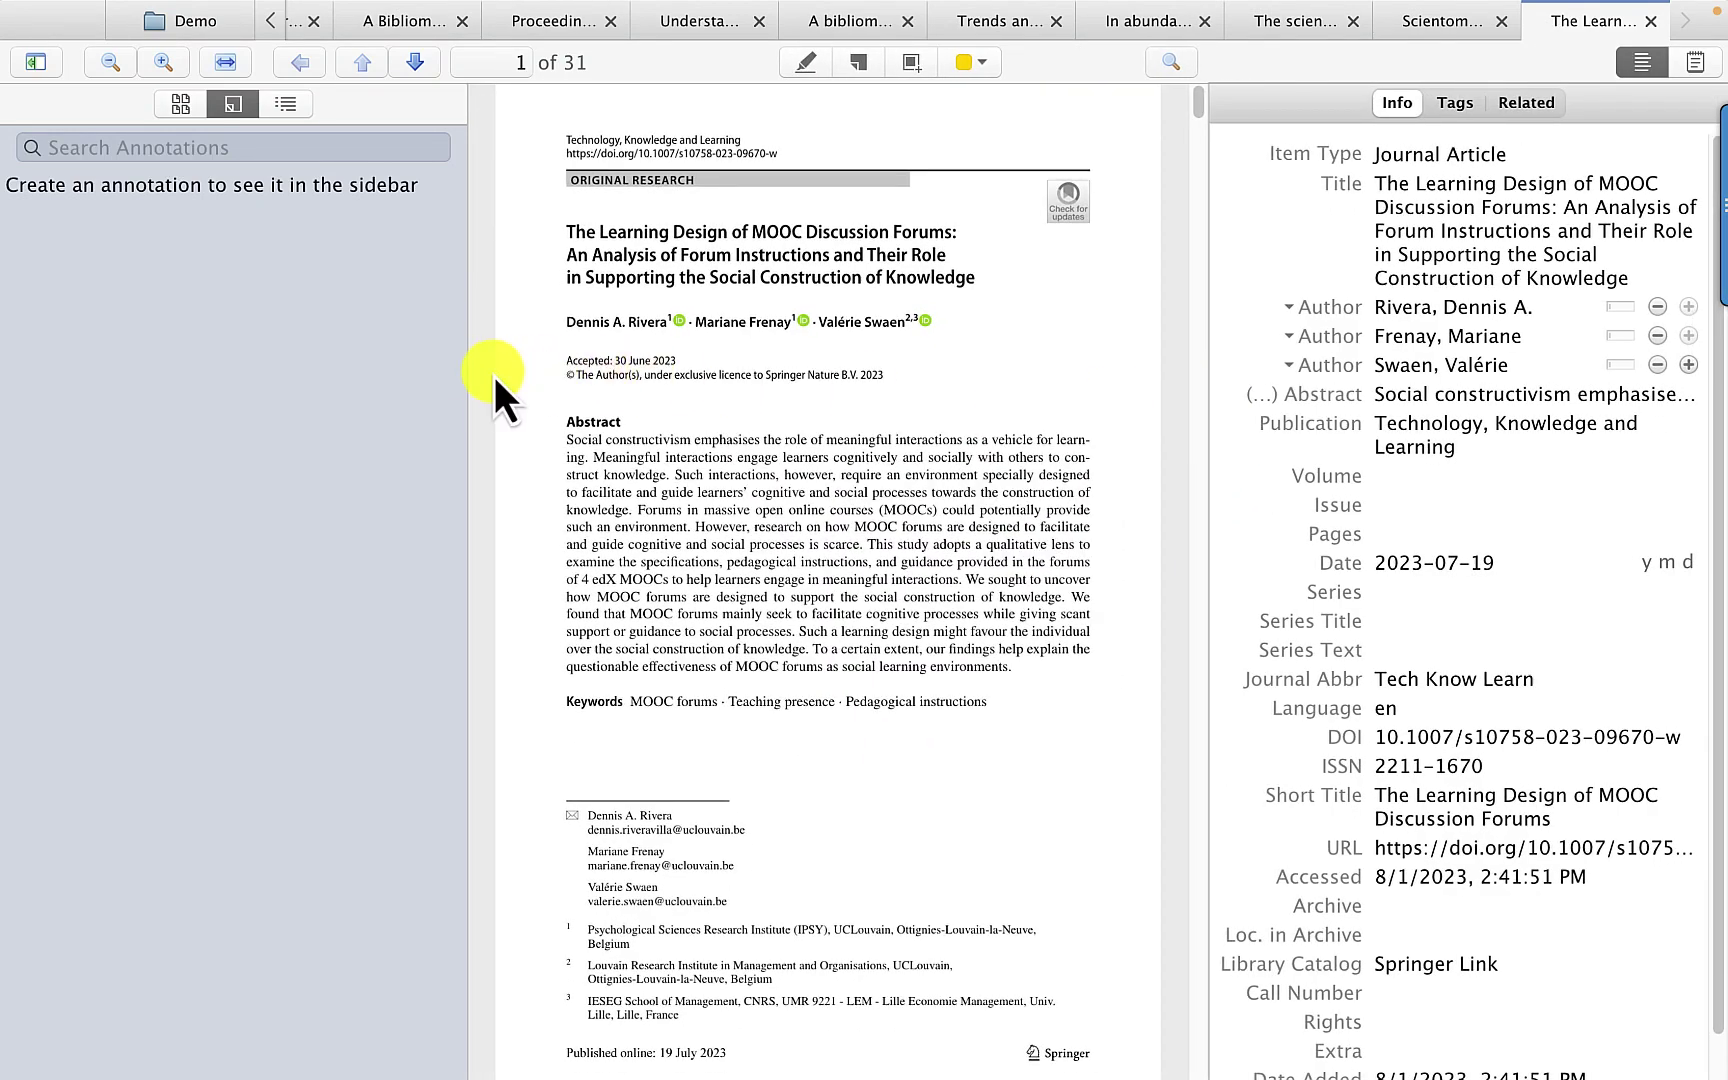
mouse_move(465, 370)
left_mouse_down()
mouse_move(374, 386)
mouse_move(301, 370)
mouse_move(349, 372)
left_mouse_up()
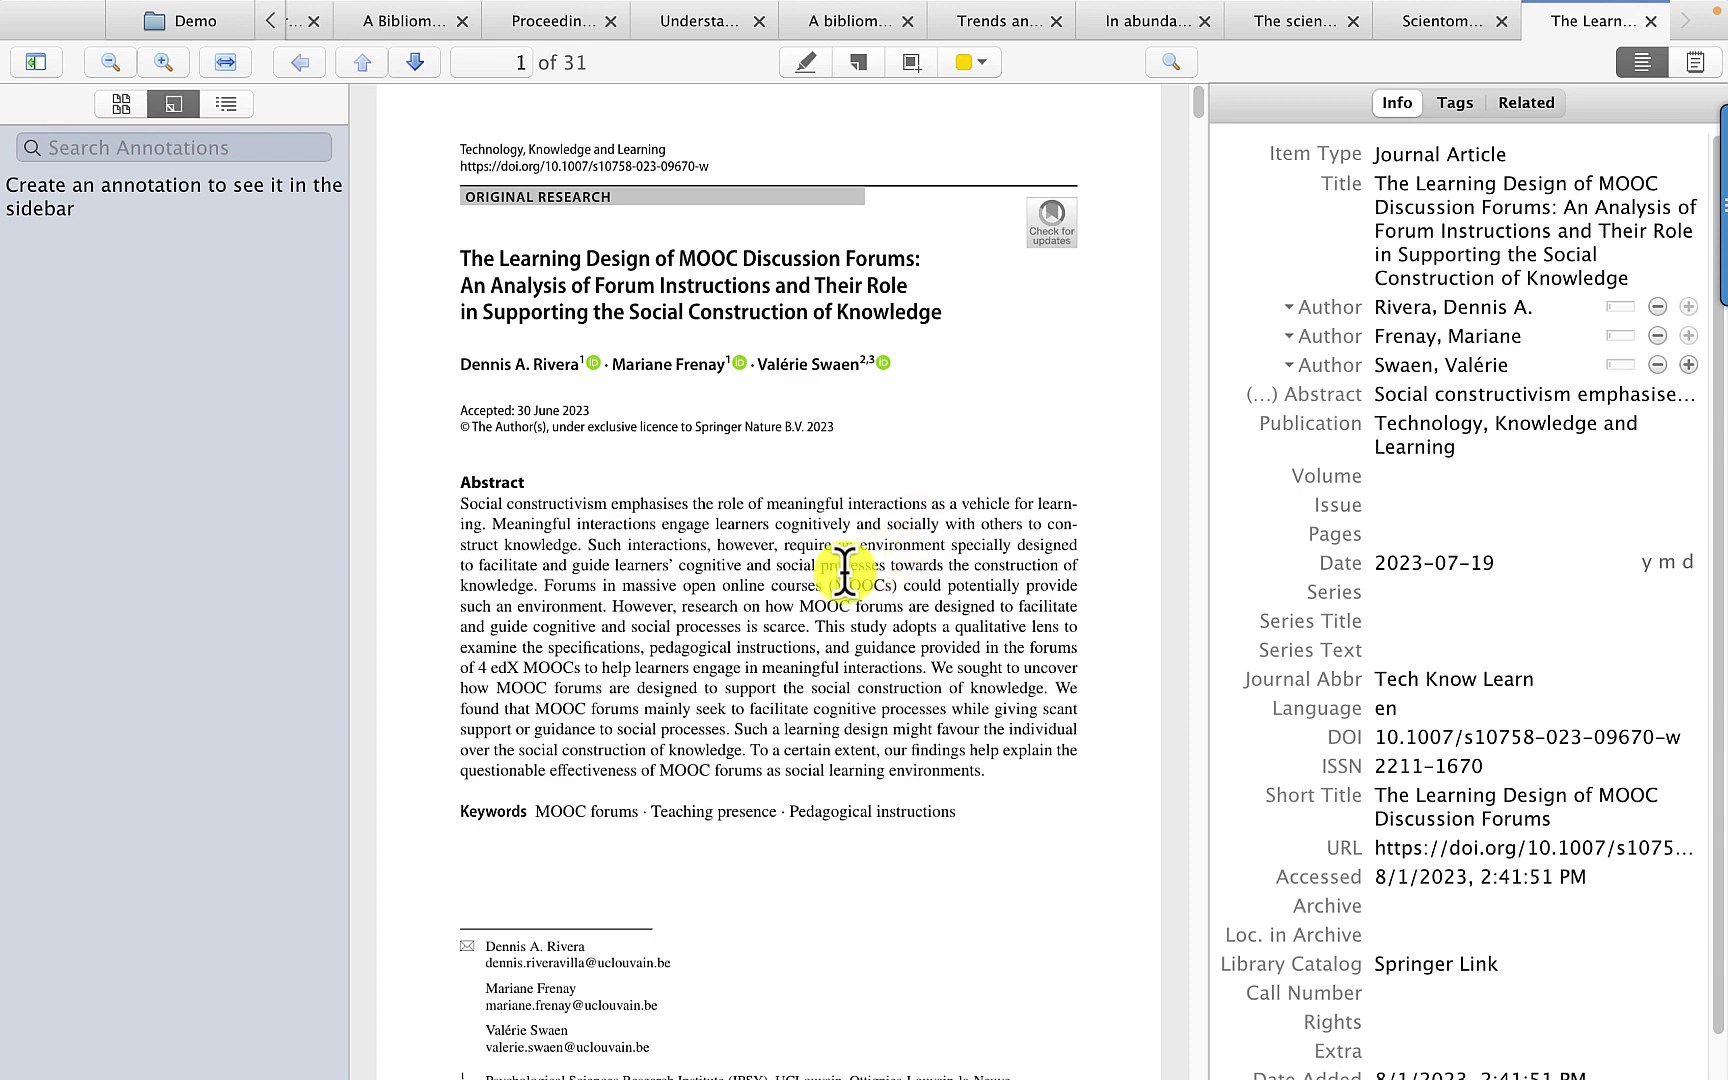
scroll(767, 512, "down", 1)
scroll(767, 512, "down", 2)
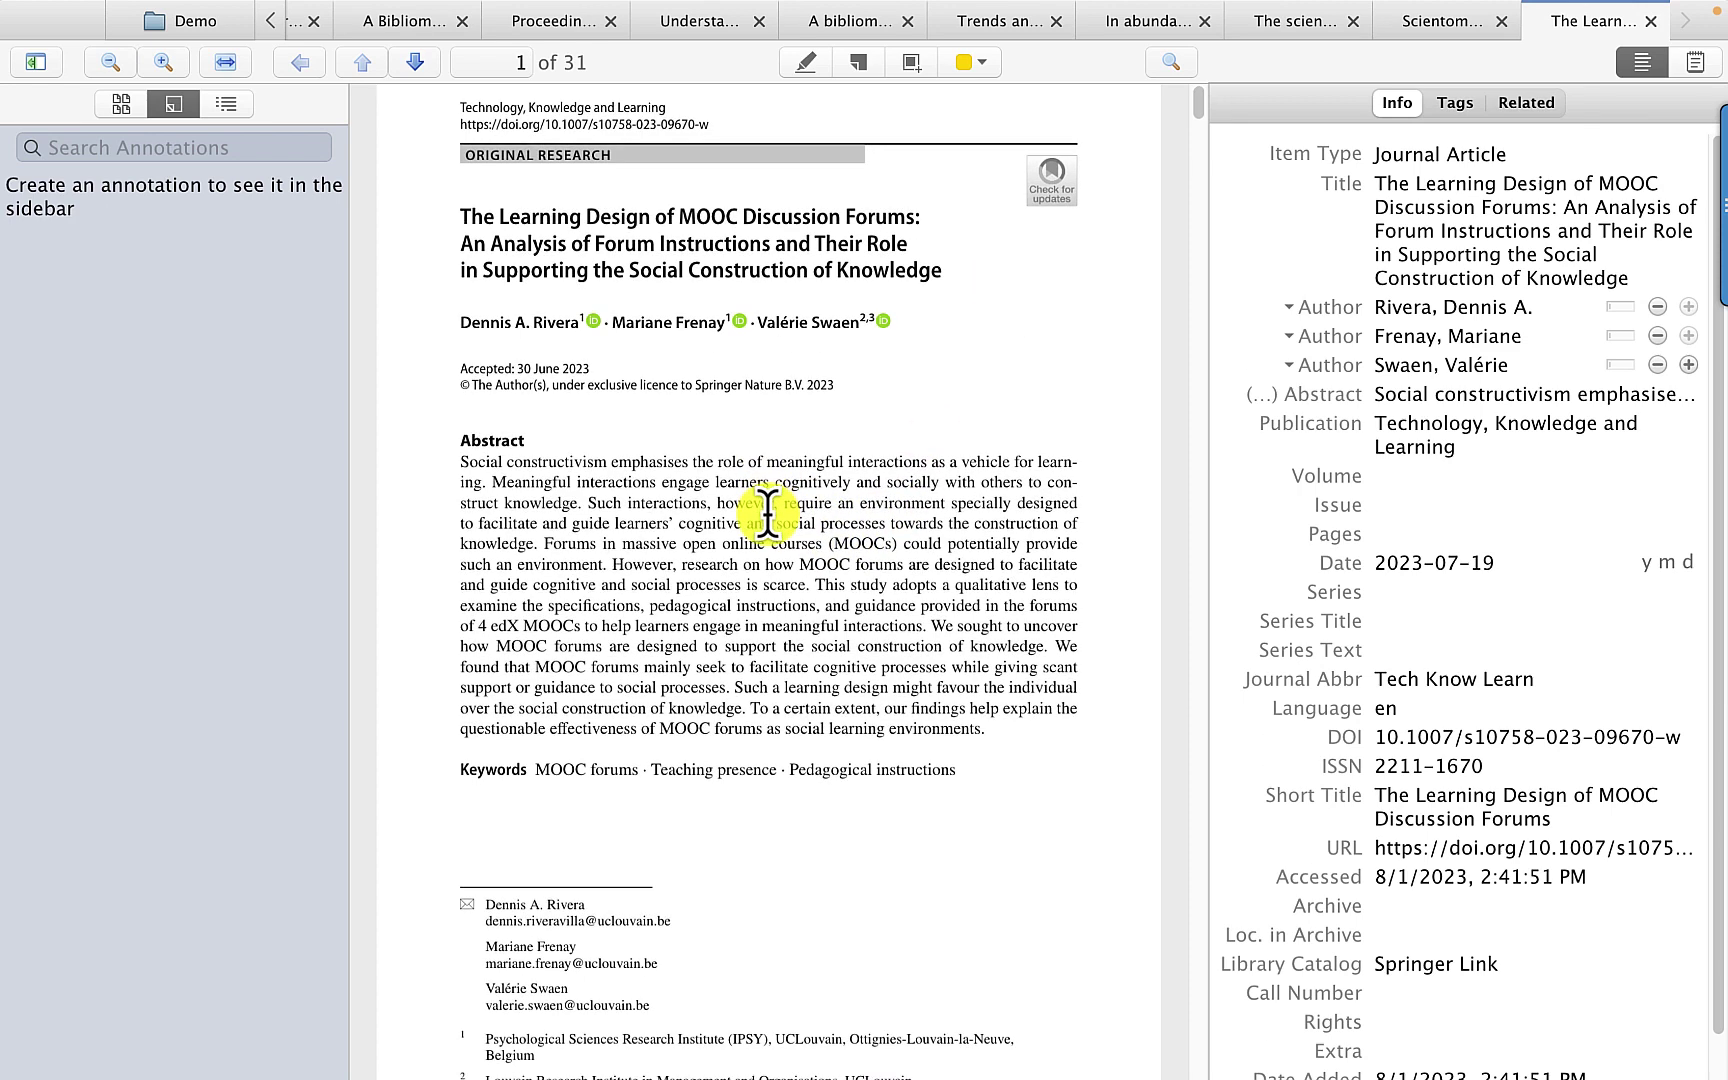
scroll(767, 512, "down", 5)
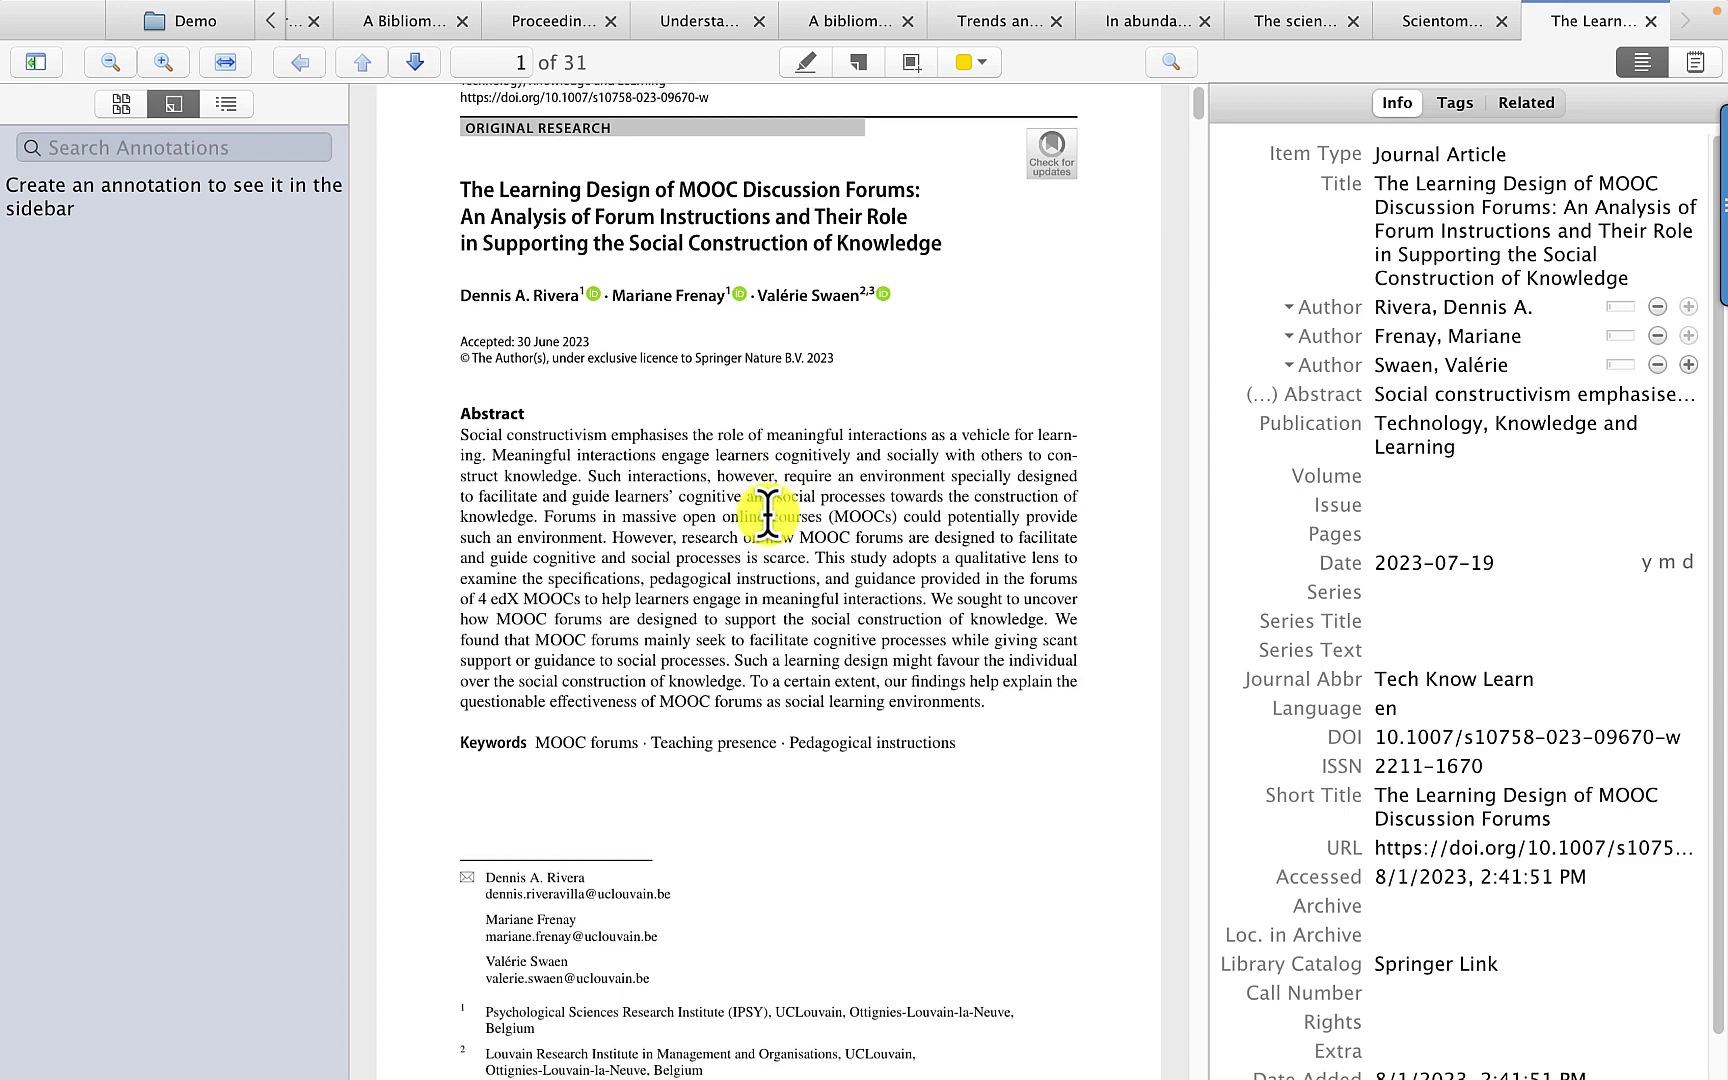
scroll(767, 512, "down", 1)
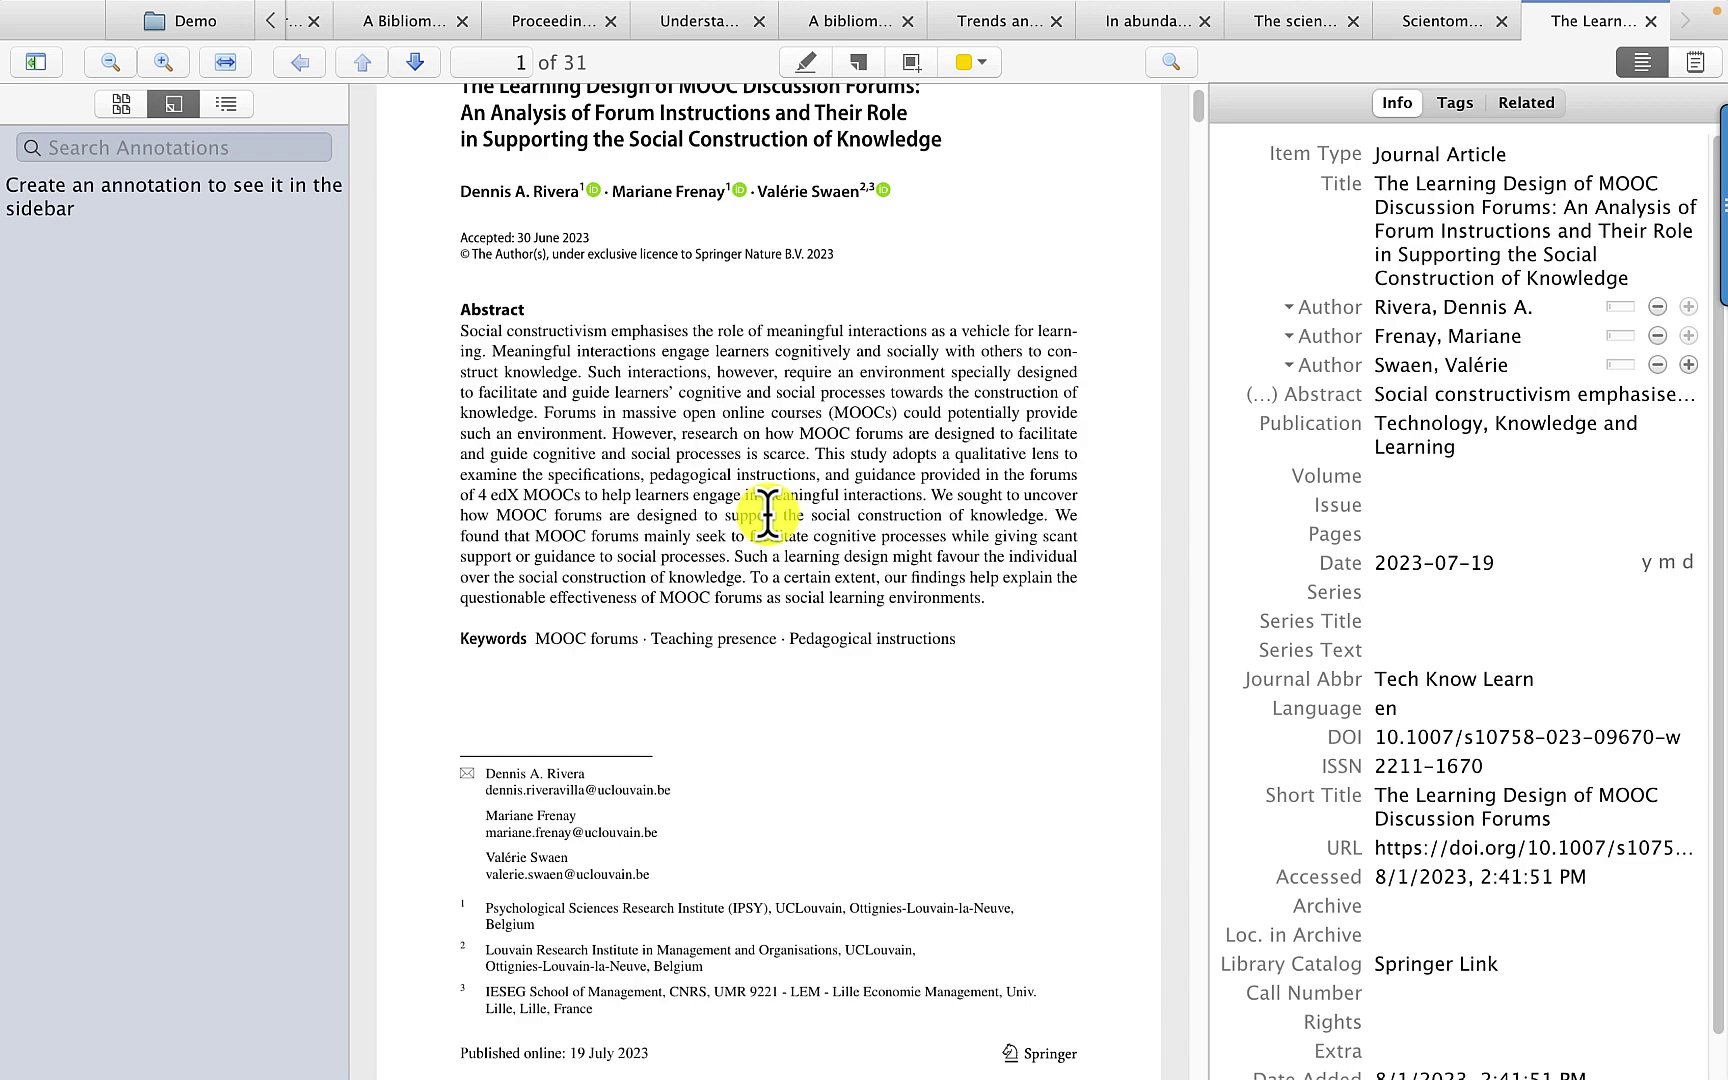
scroll(767, 514, "down", 20)
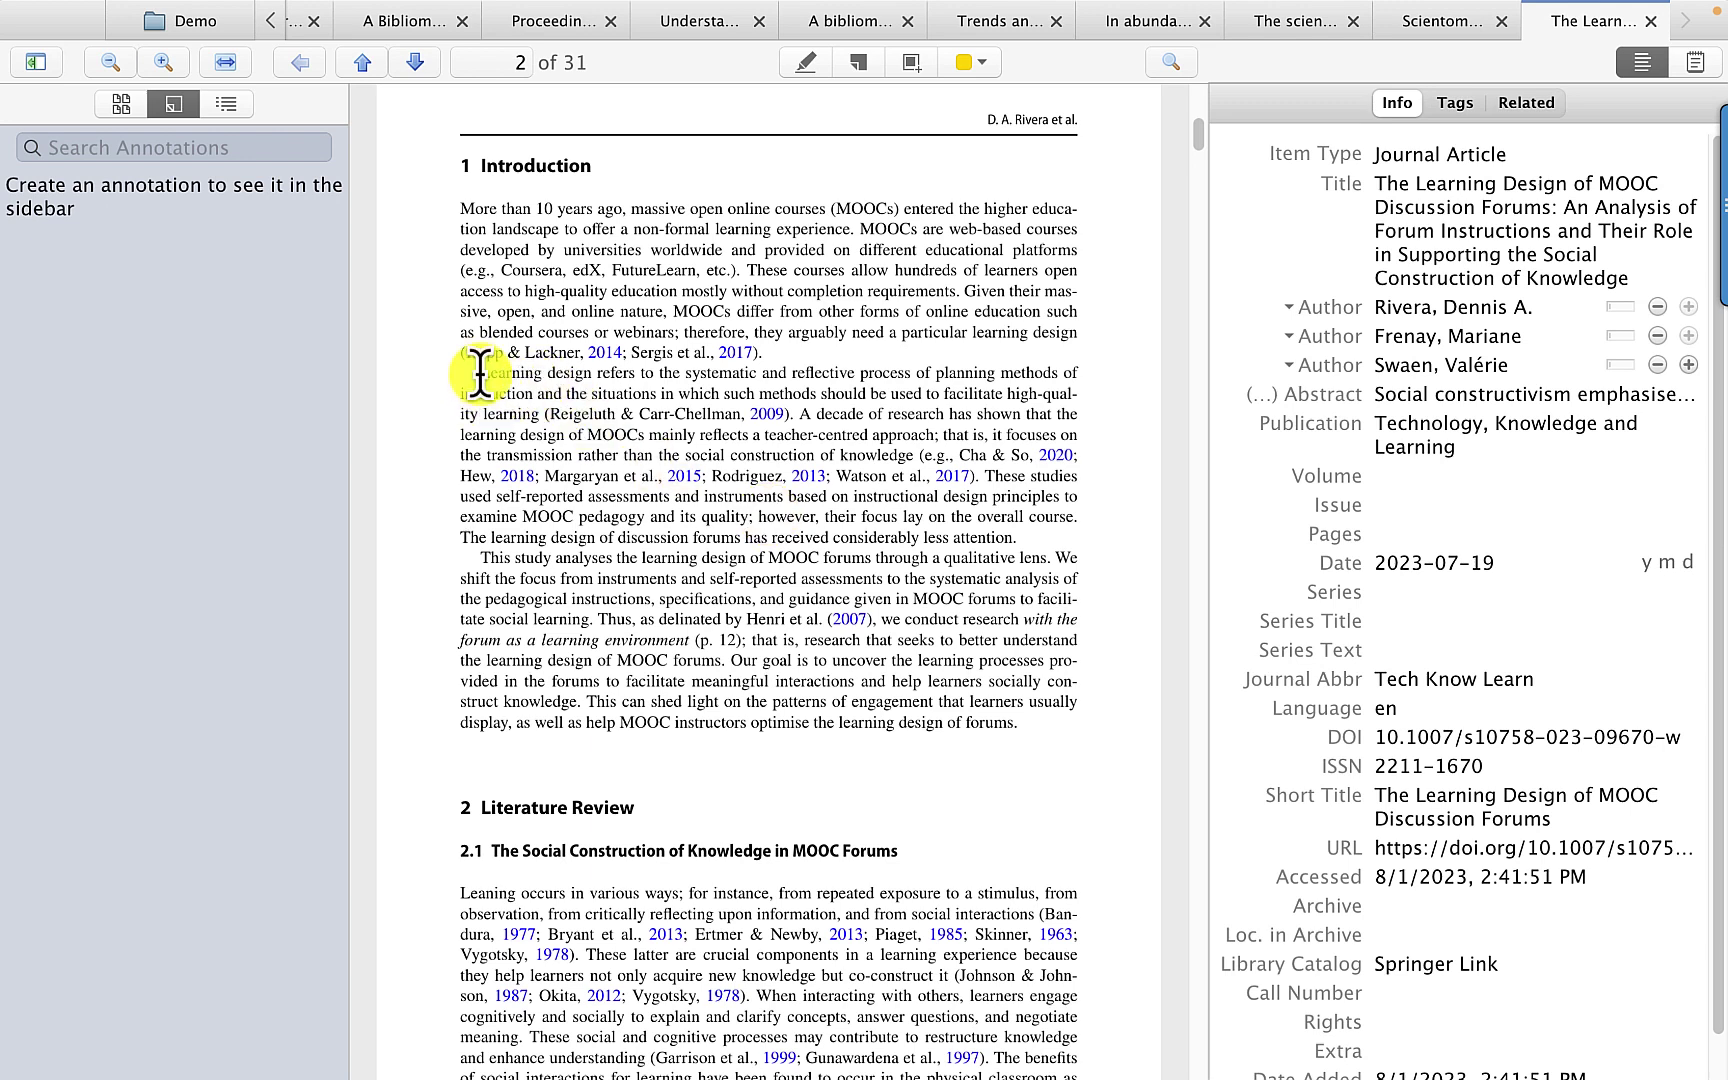
- Highlight the page 2 sentence from 'Learning design refers' through 'such methods' in yellow
left_click_drag(480, 373, 795, 411)
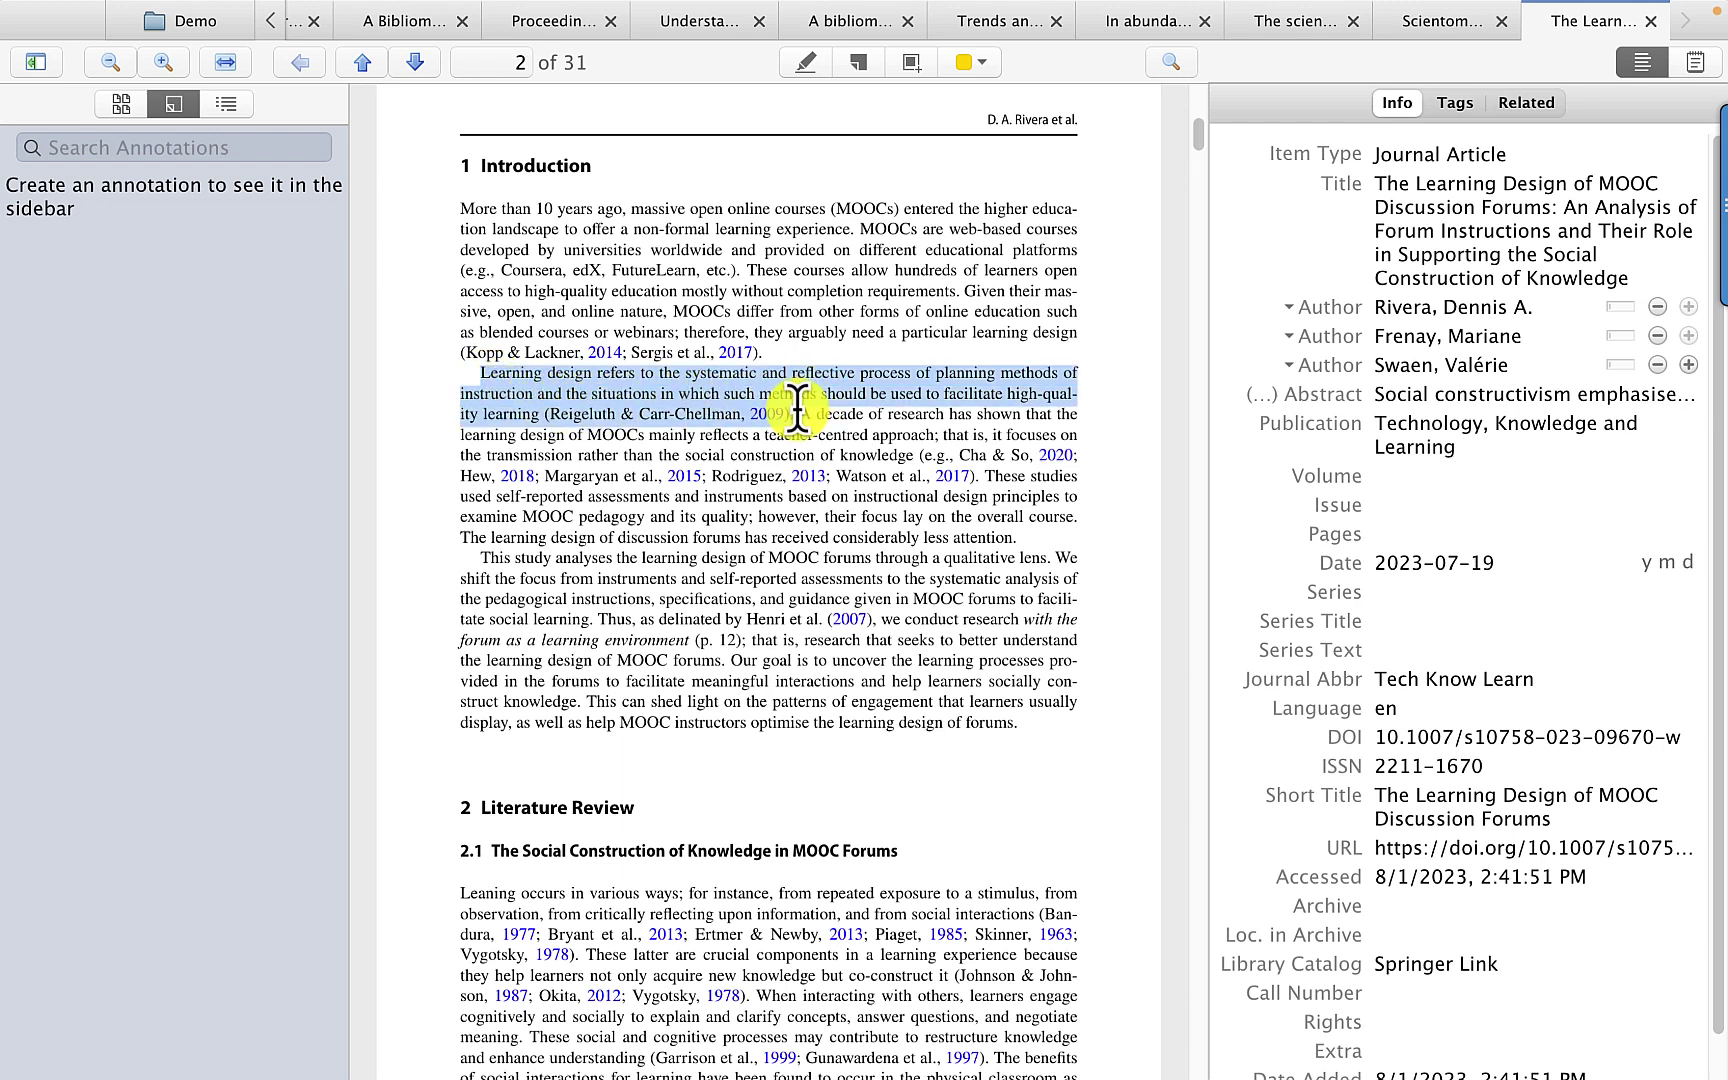
left_click_drag(797, 410, 802, 405)
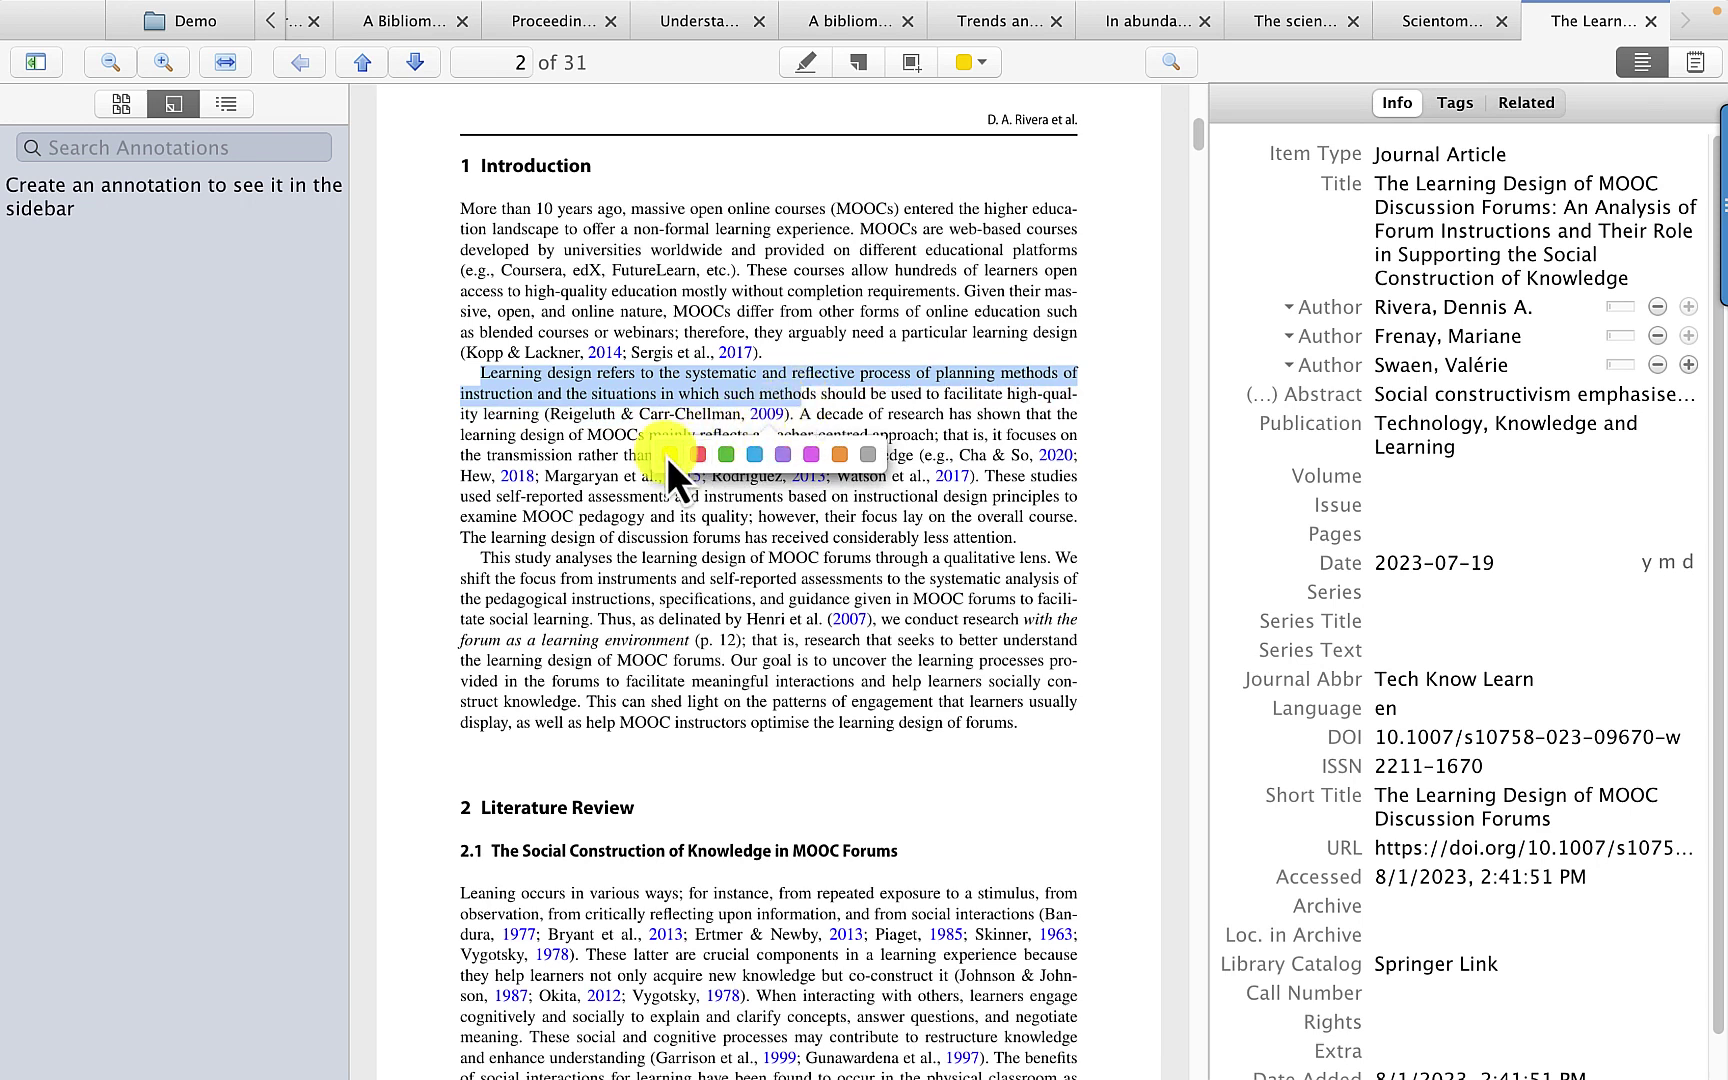
left_click(668, 456)
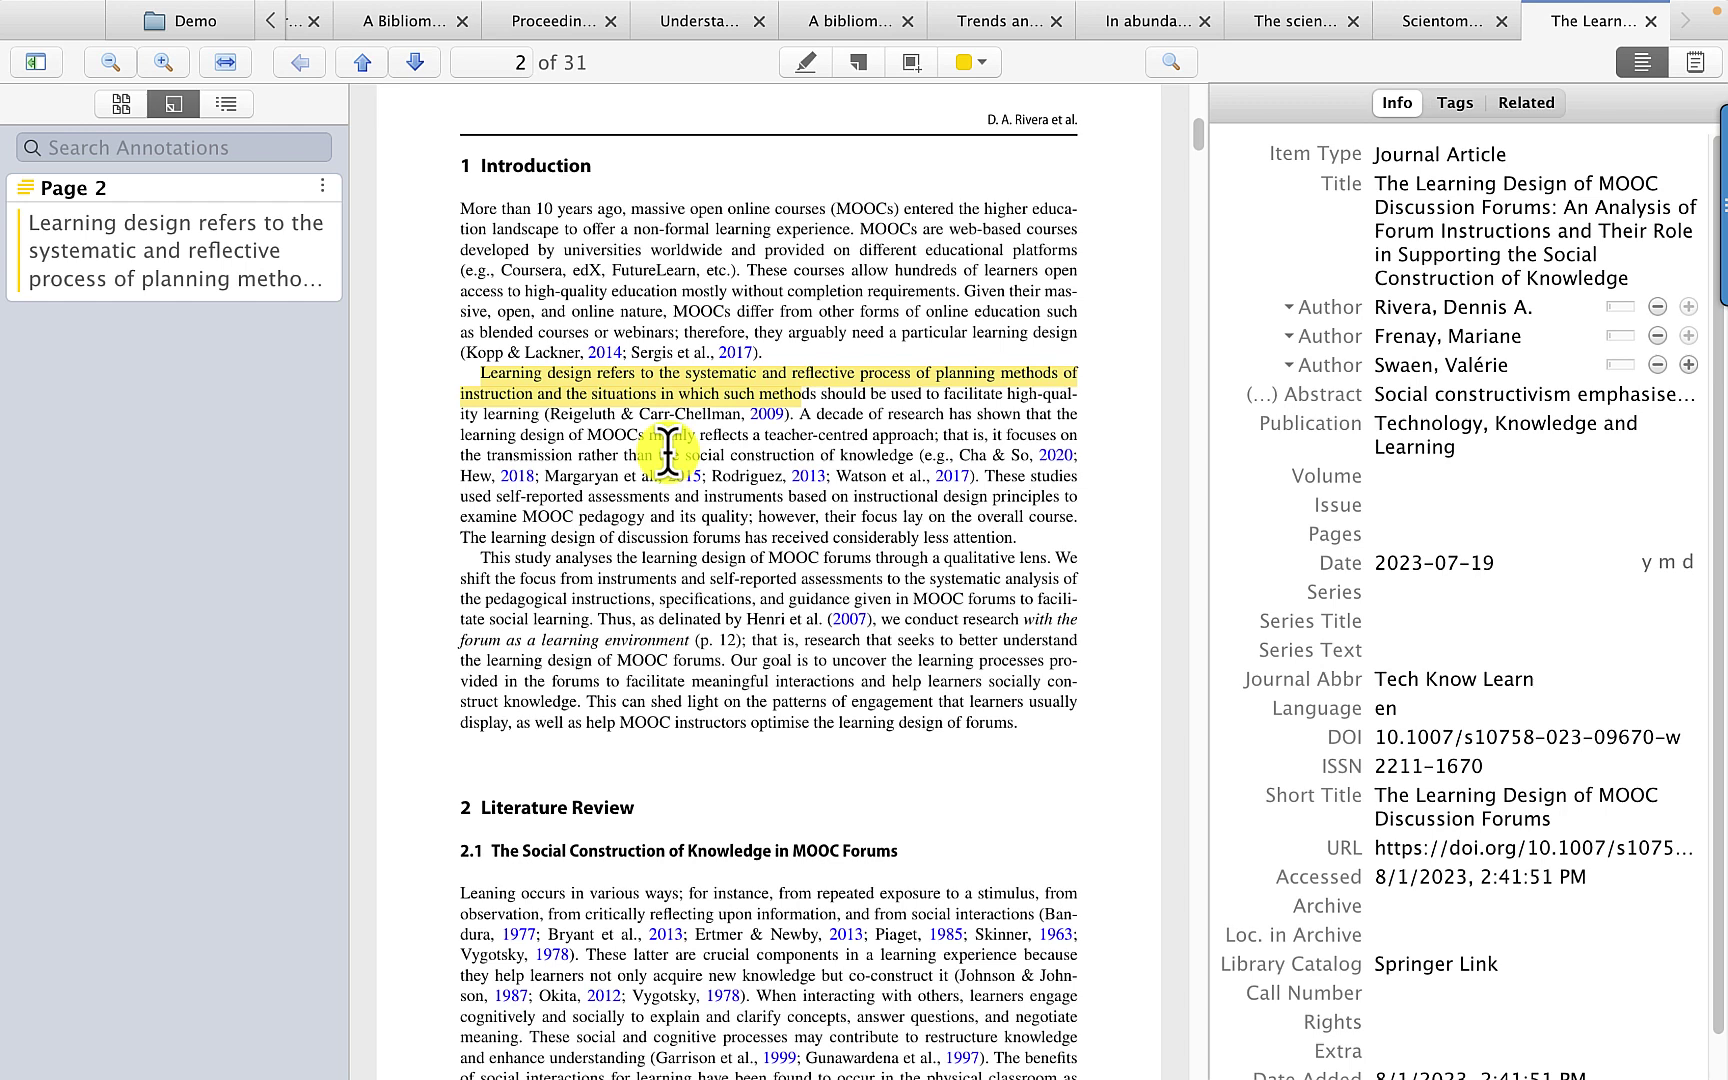
left_click(177, 258)
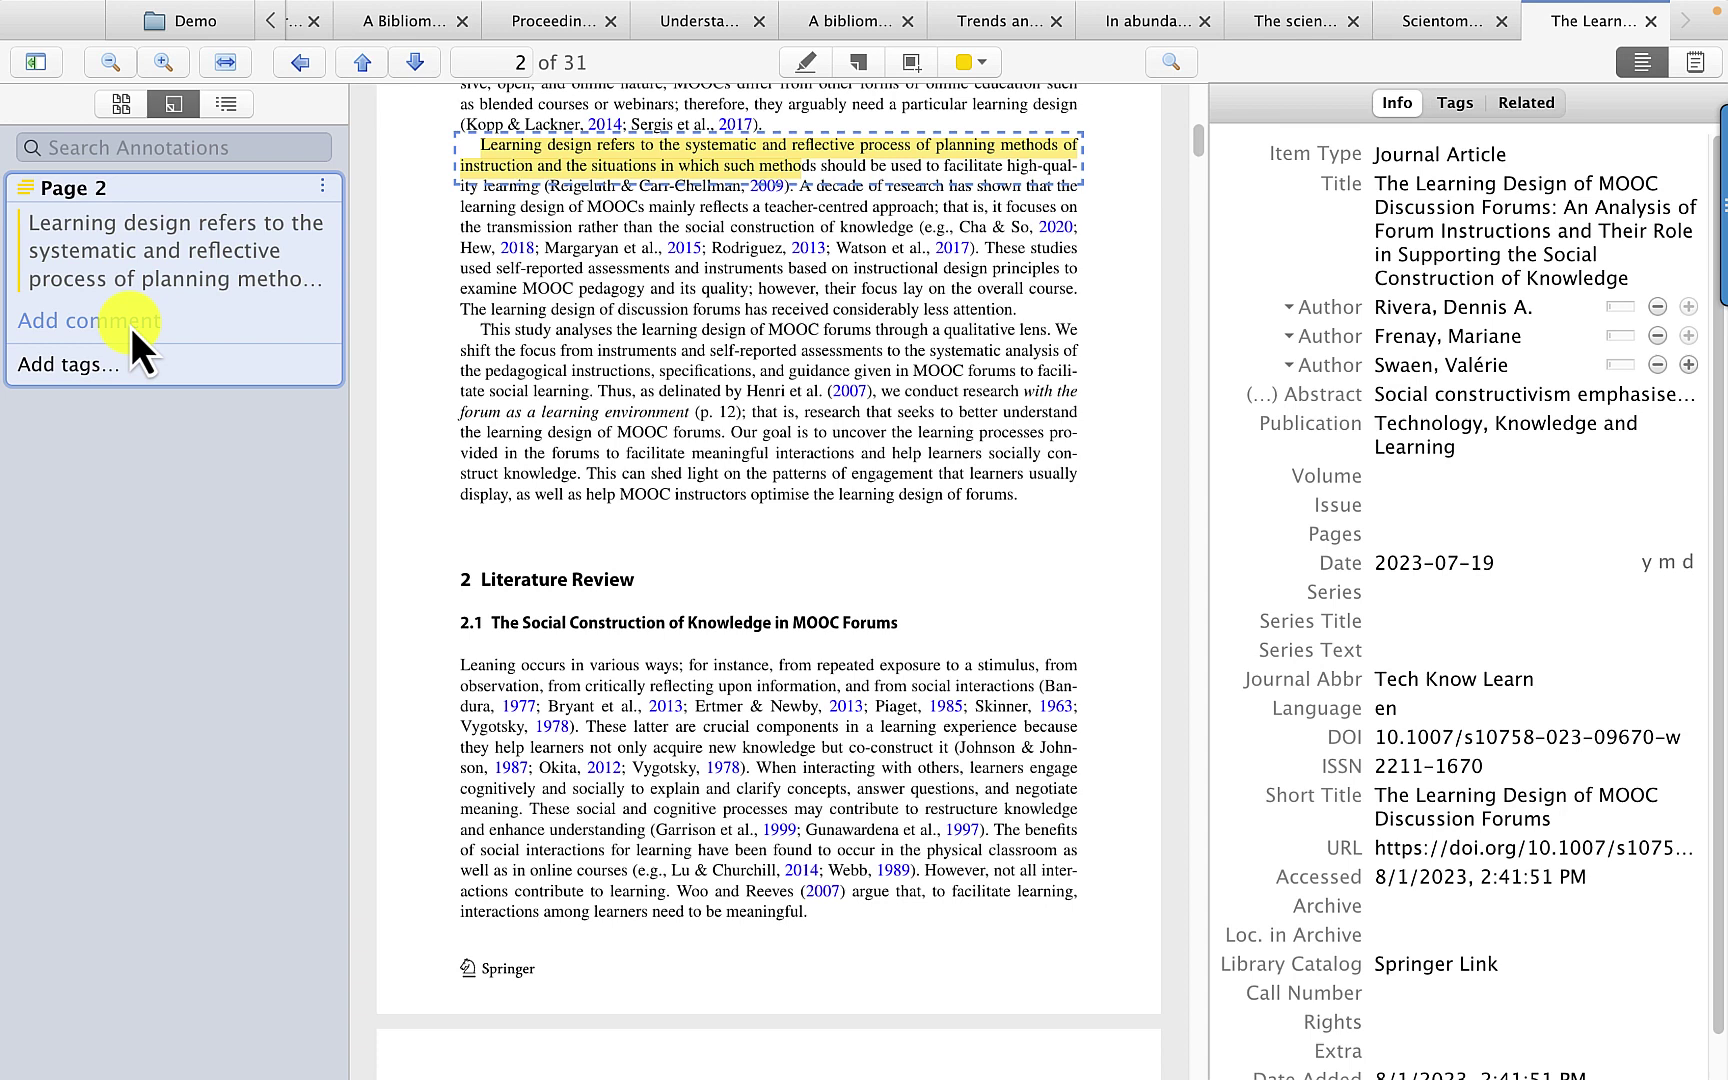
- Comment on the highlight: high quality learning in a systematic way through reflective planning processes
left_click(131, 327)
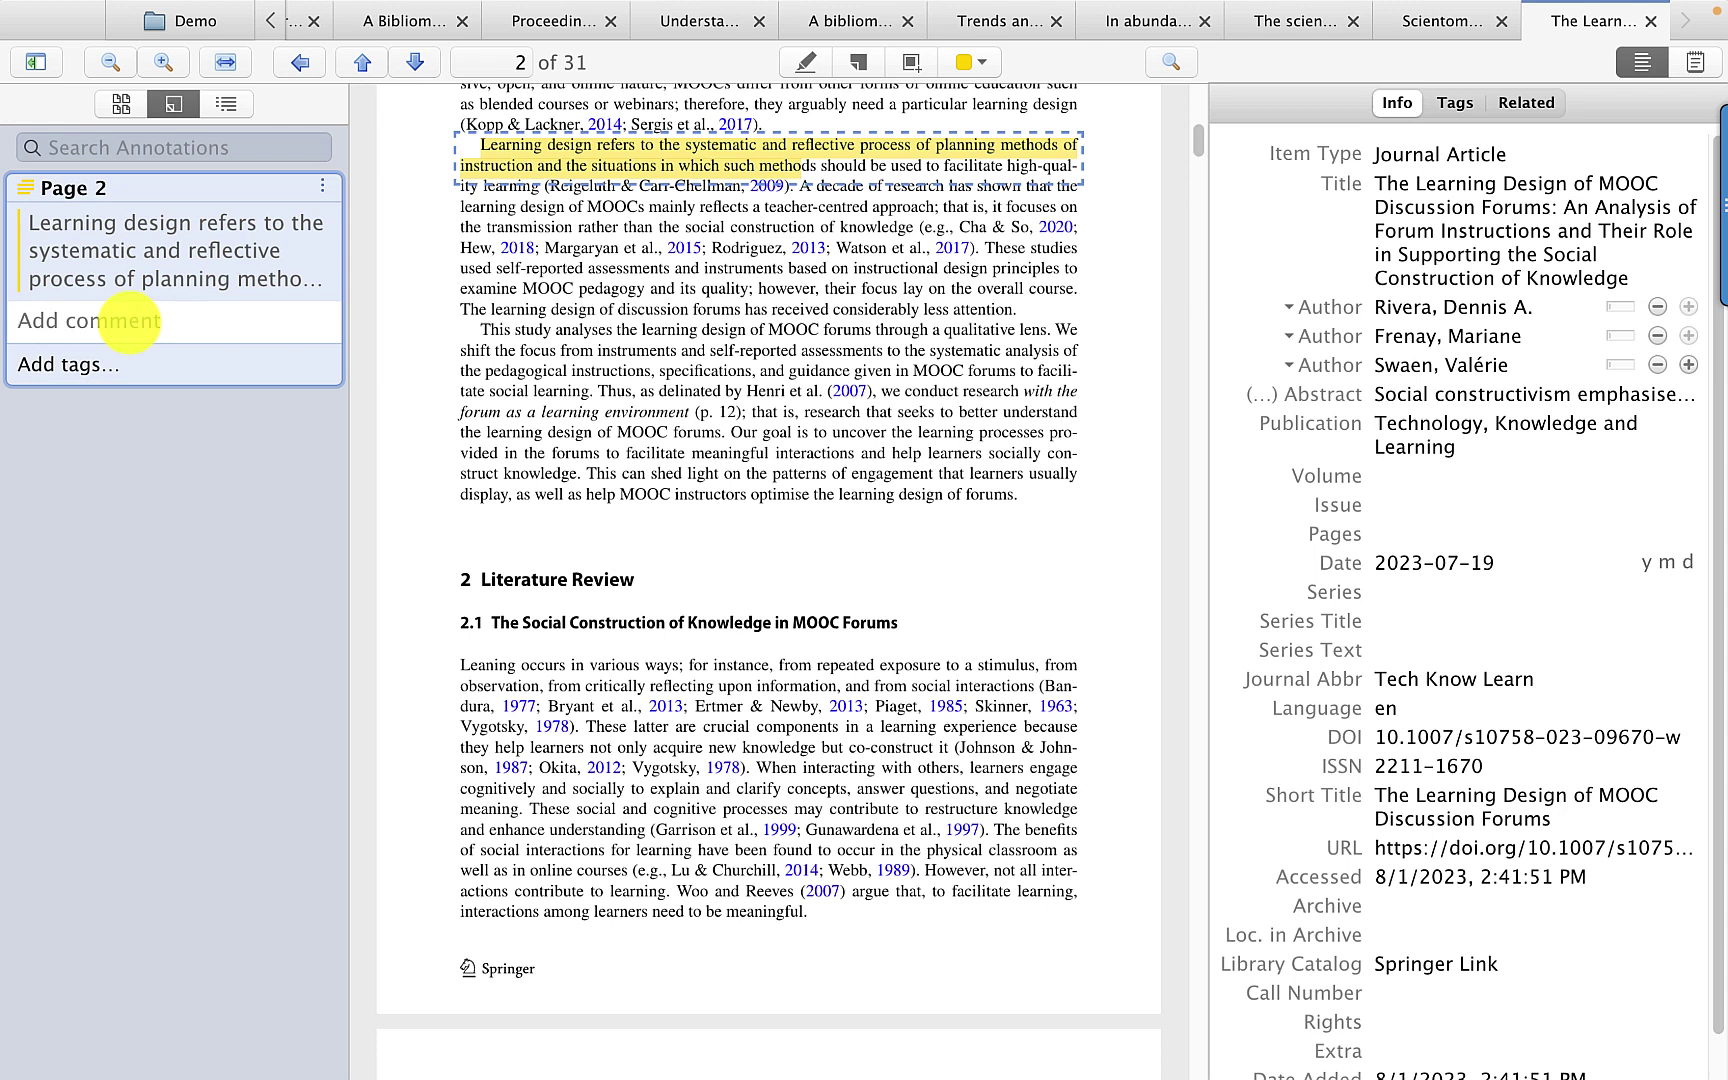
type("high quality learning can be facilitedf")
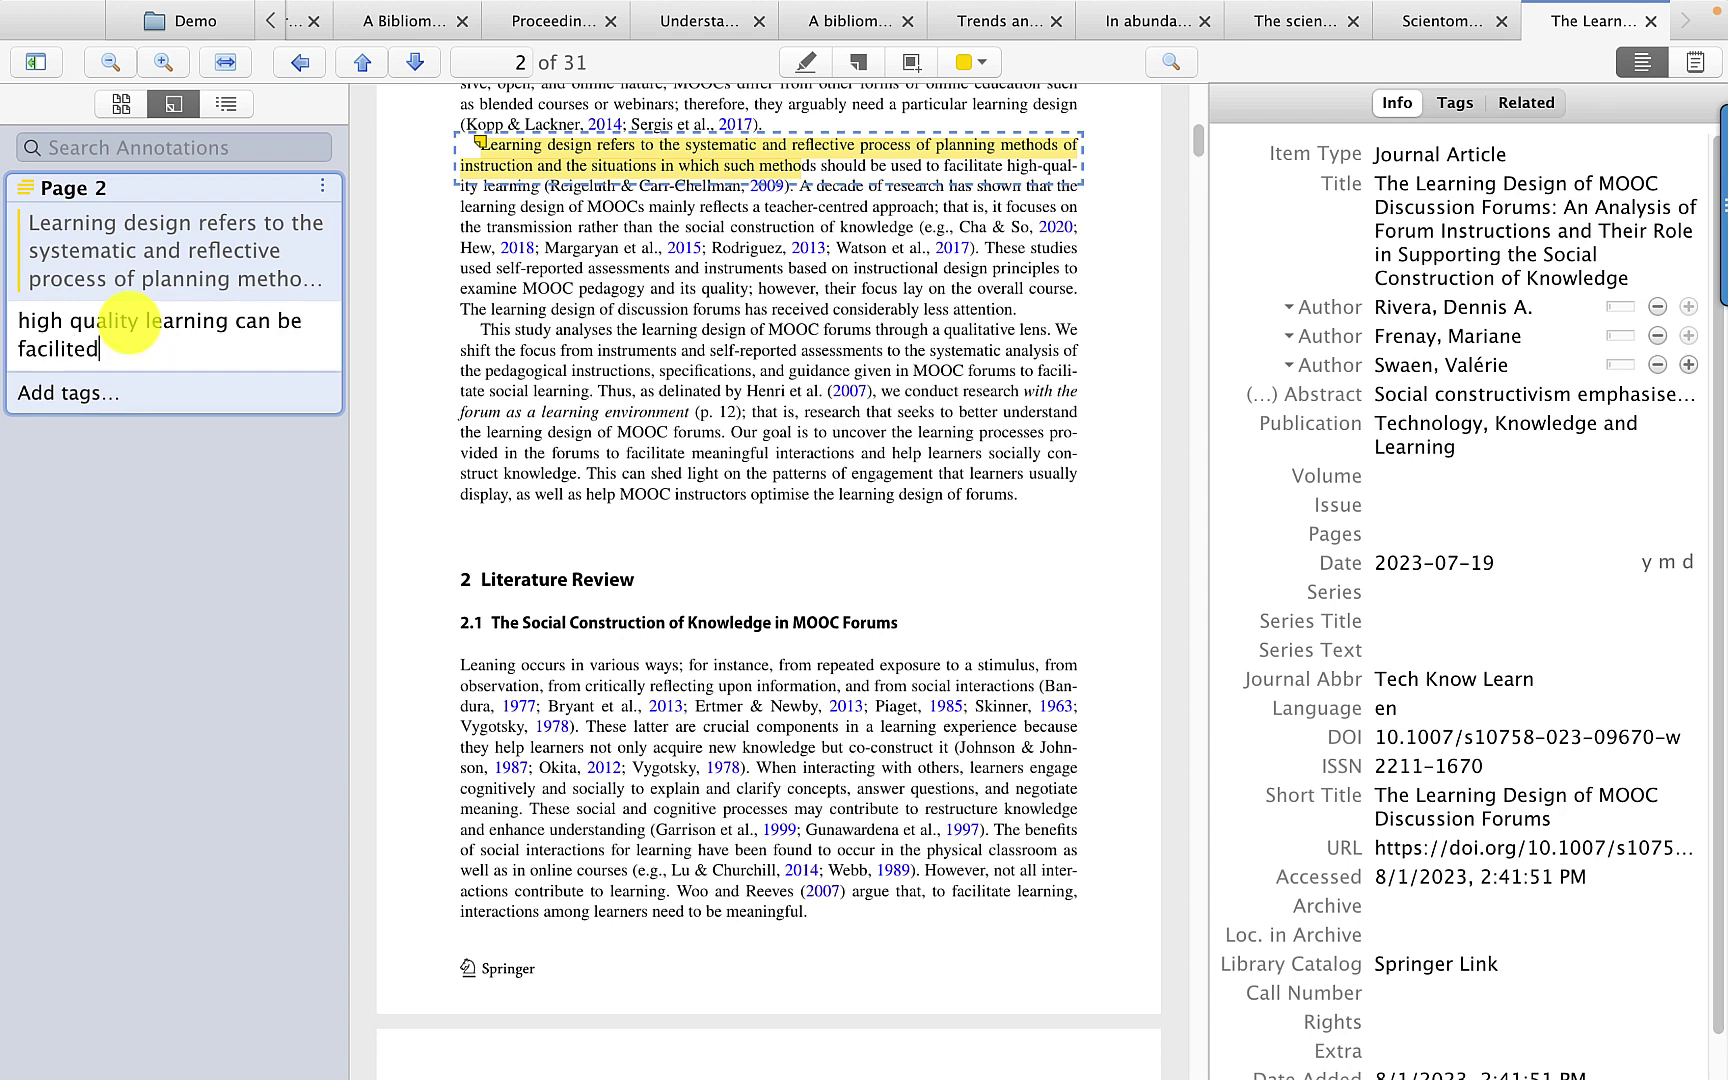
key("BackSpace")
type("in a systematic way")
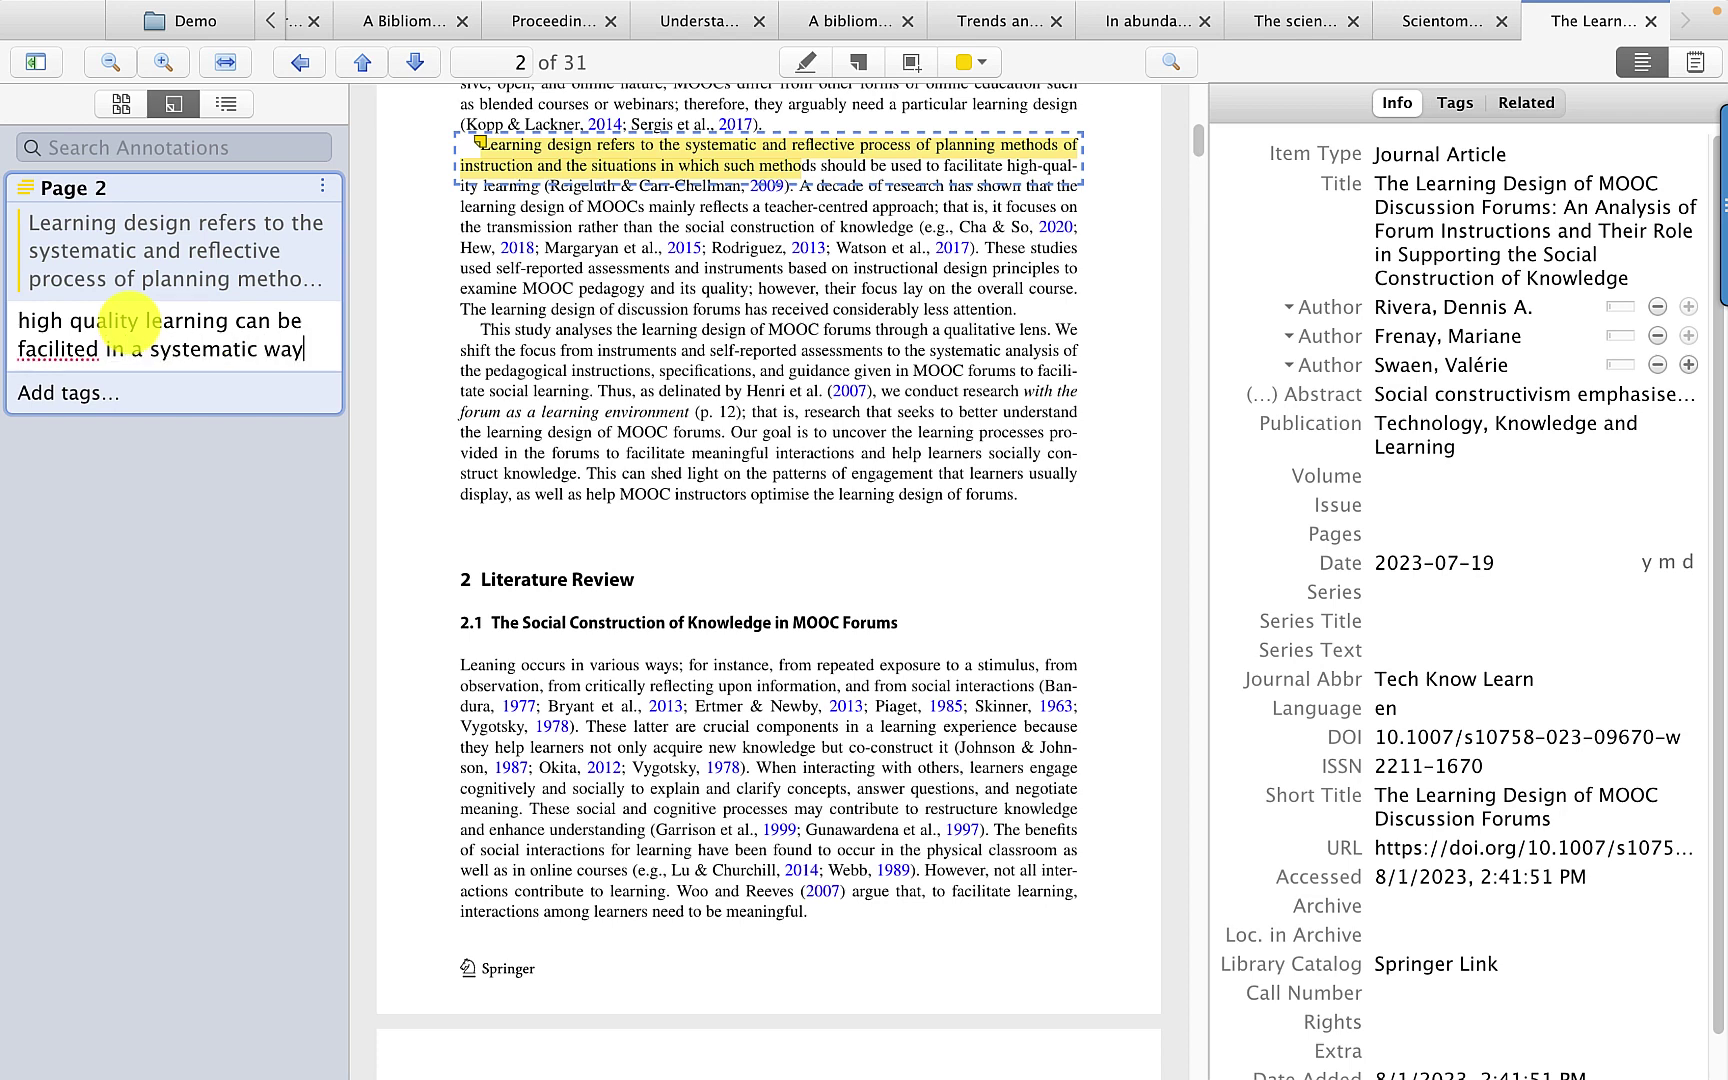
type(" thorugh")
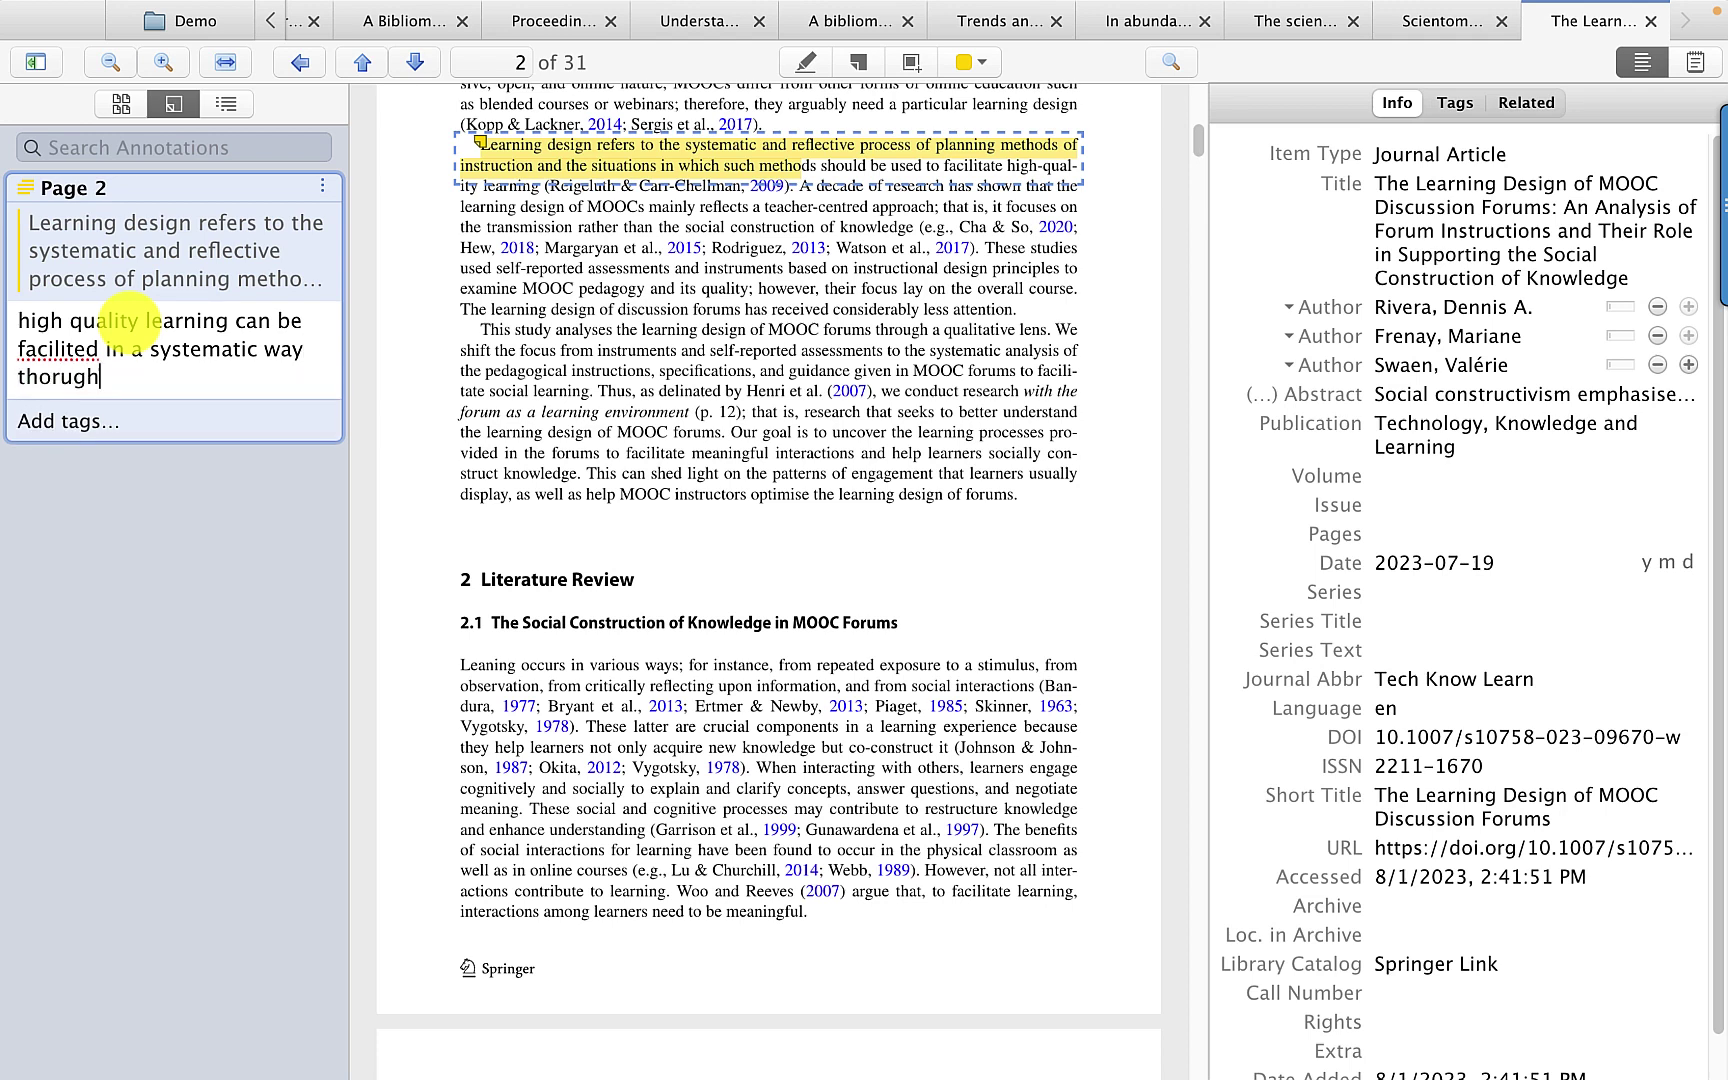
type(" relfe")
key("BackSpace")
key("BackSpace")
type("flective")
type(" proc")
key("BackSpace")
key("BackSpace")
key("BackSpace")
type("lanning processes.")
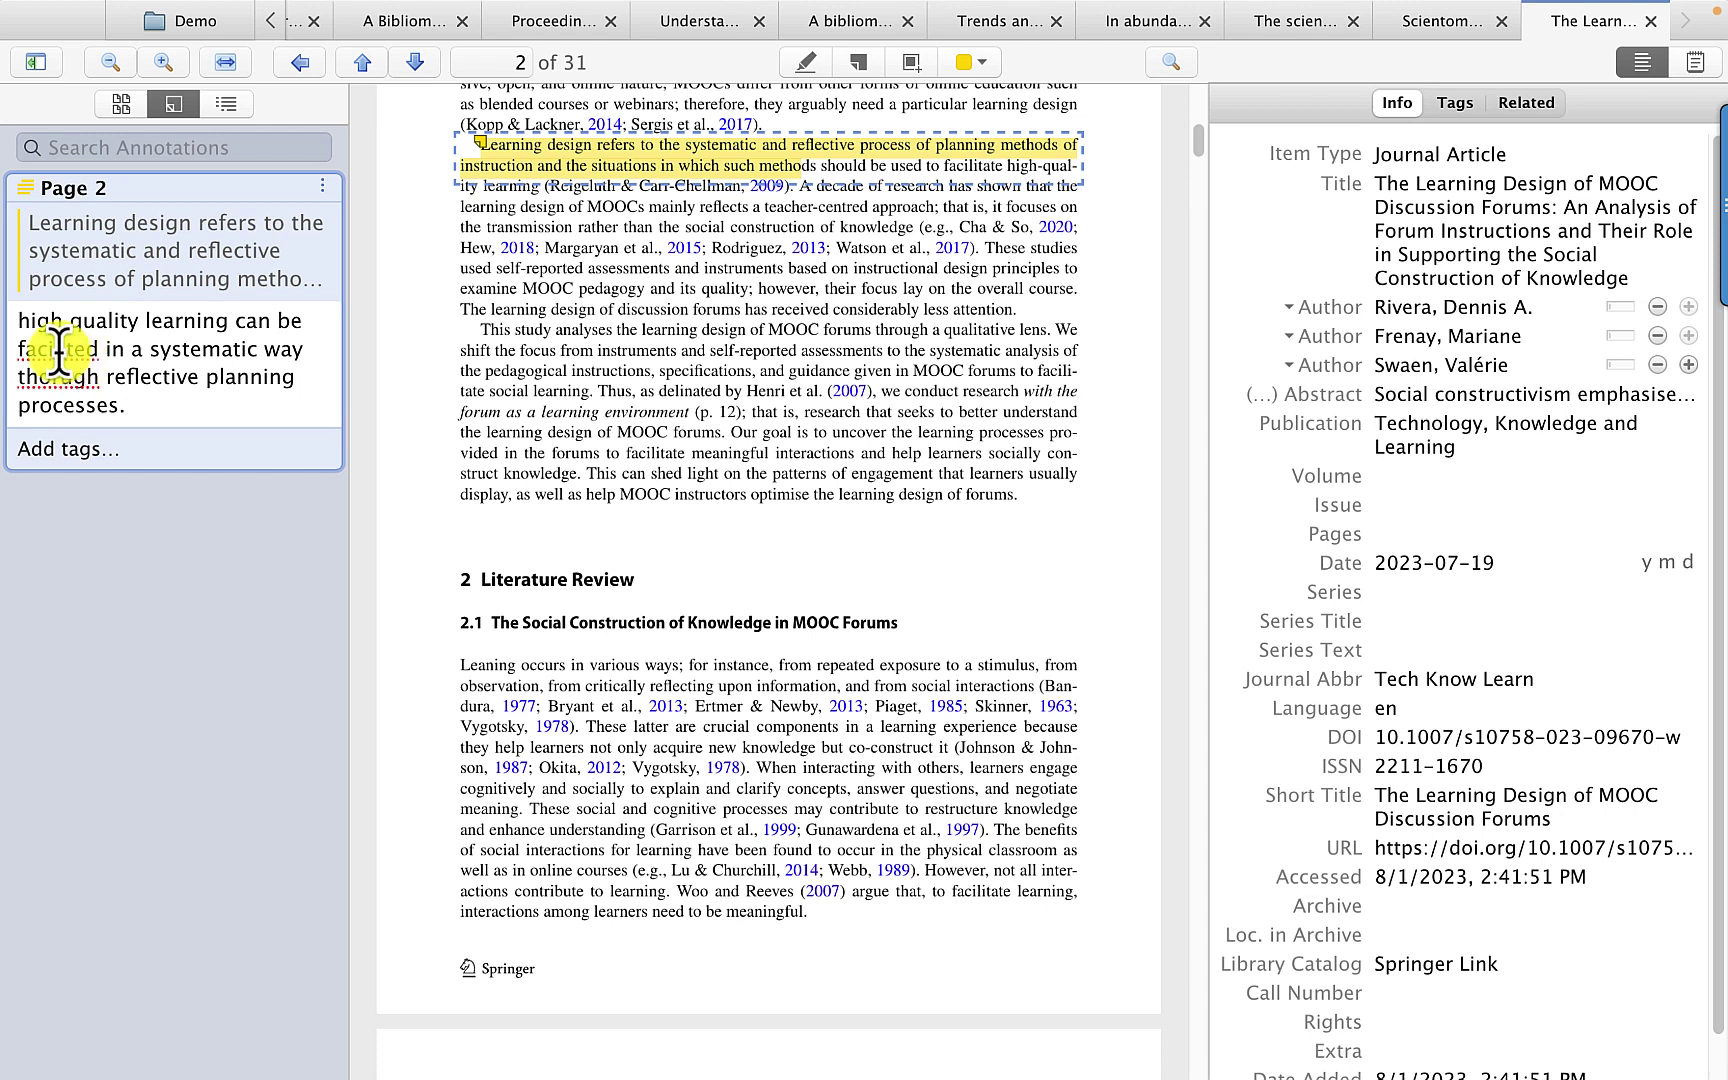
- Fix the comment's misspellings, adding a 't' to 'facilited' and correcting 'thorugh' to 'through'
left_click(64, 349)
type("t")
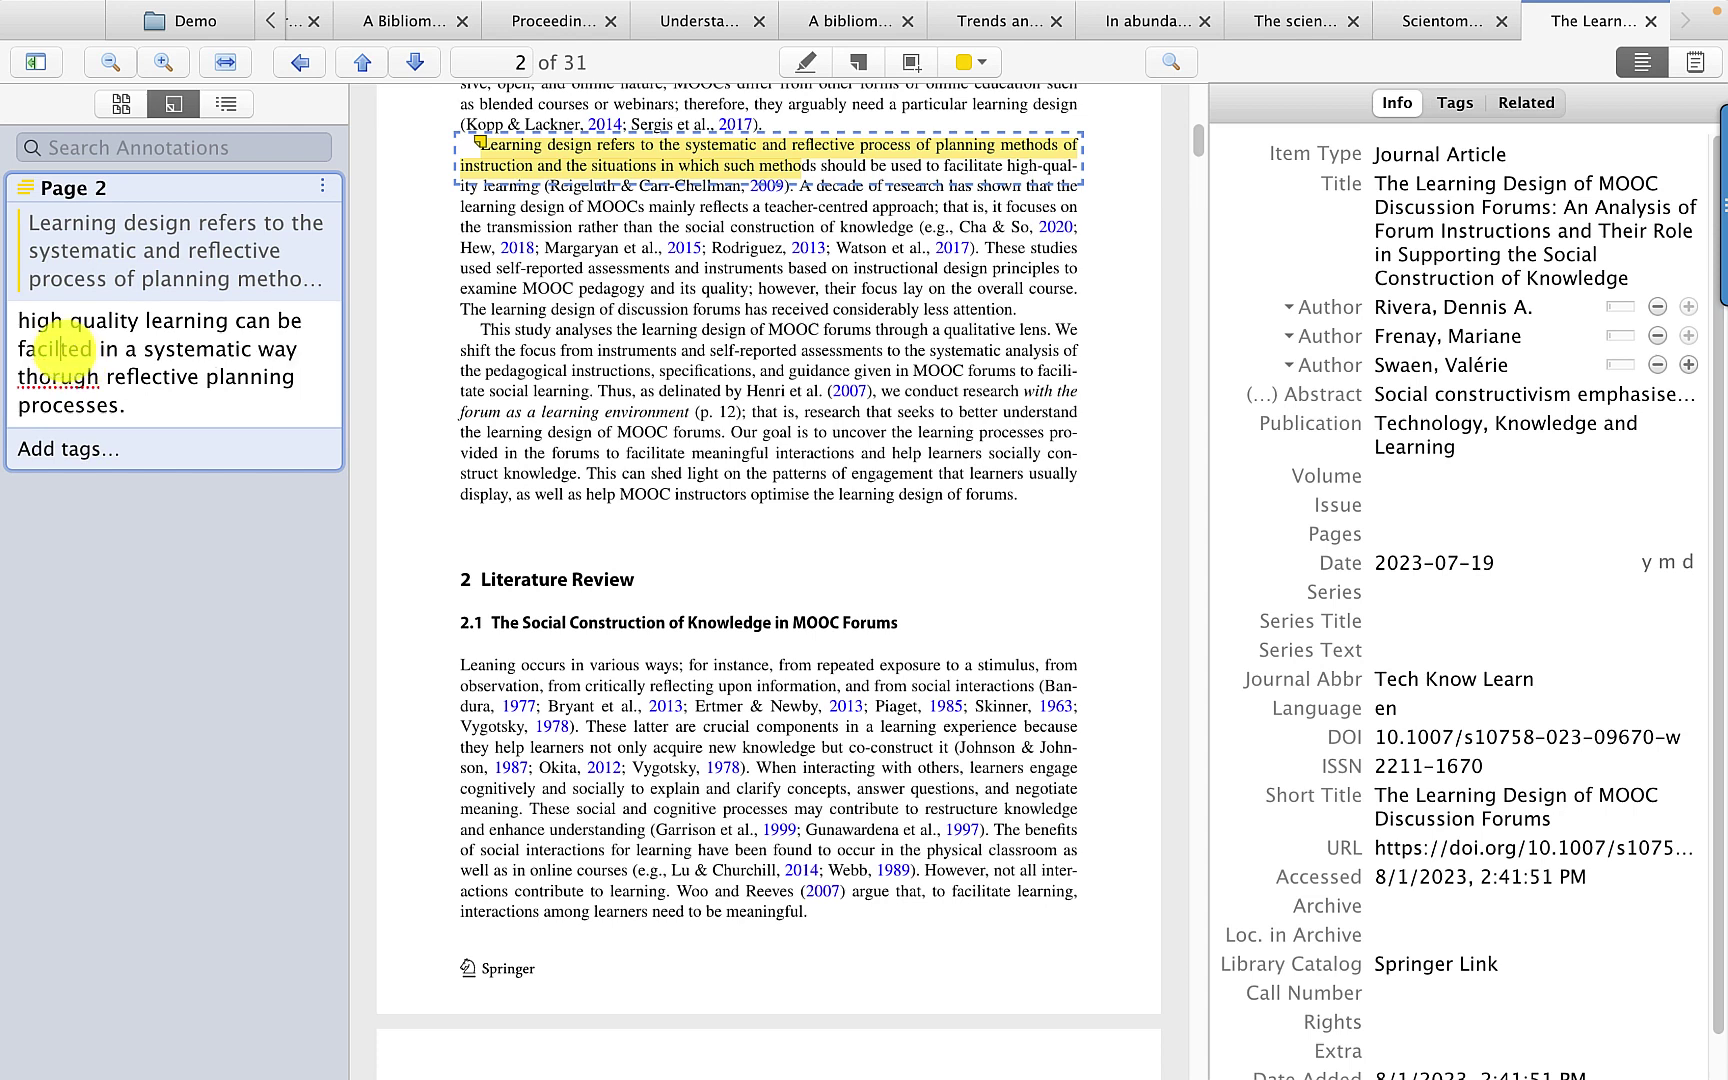
left_click(54, 376)
key("BackSpace")
key("BackSpace")
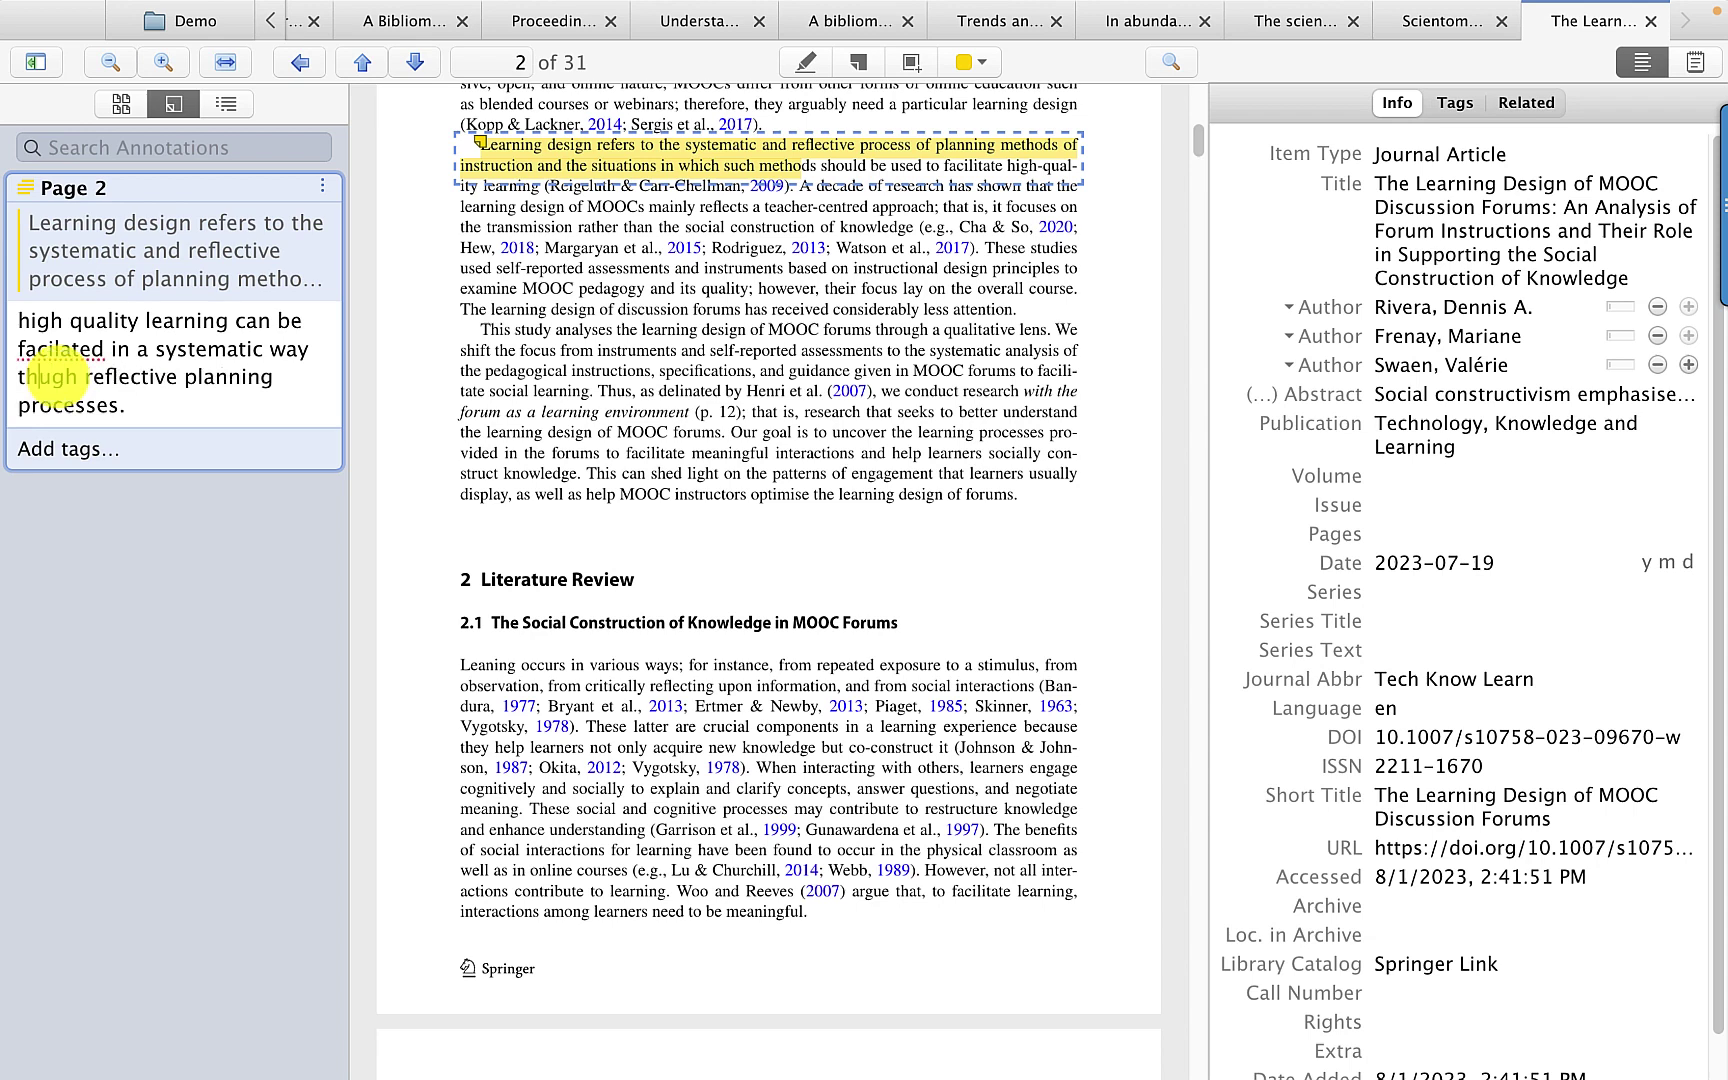
type("ro")
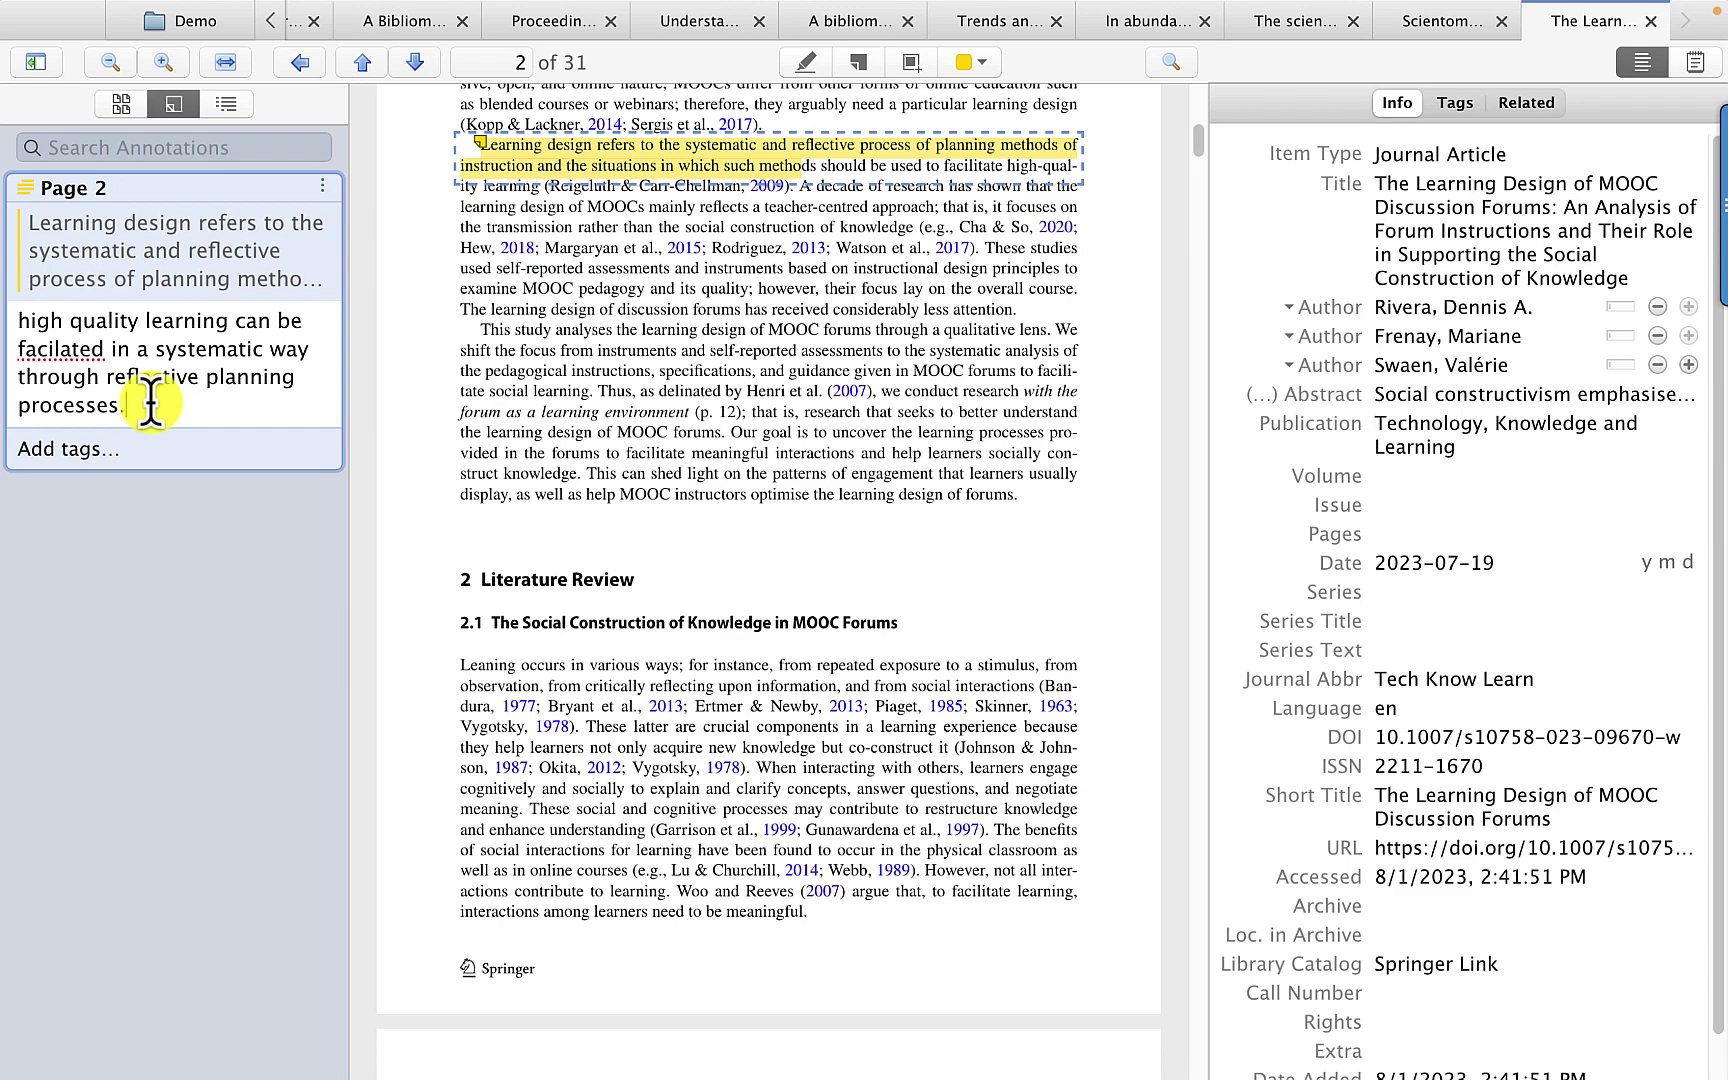
- Highlight the page 3 passage on reflective consensus in yellow
scroll(629, 798, "down", 10)
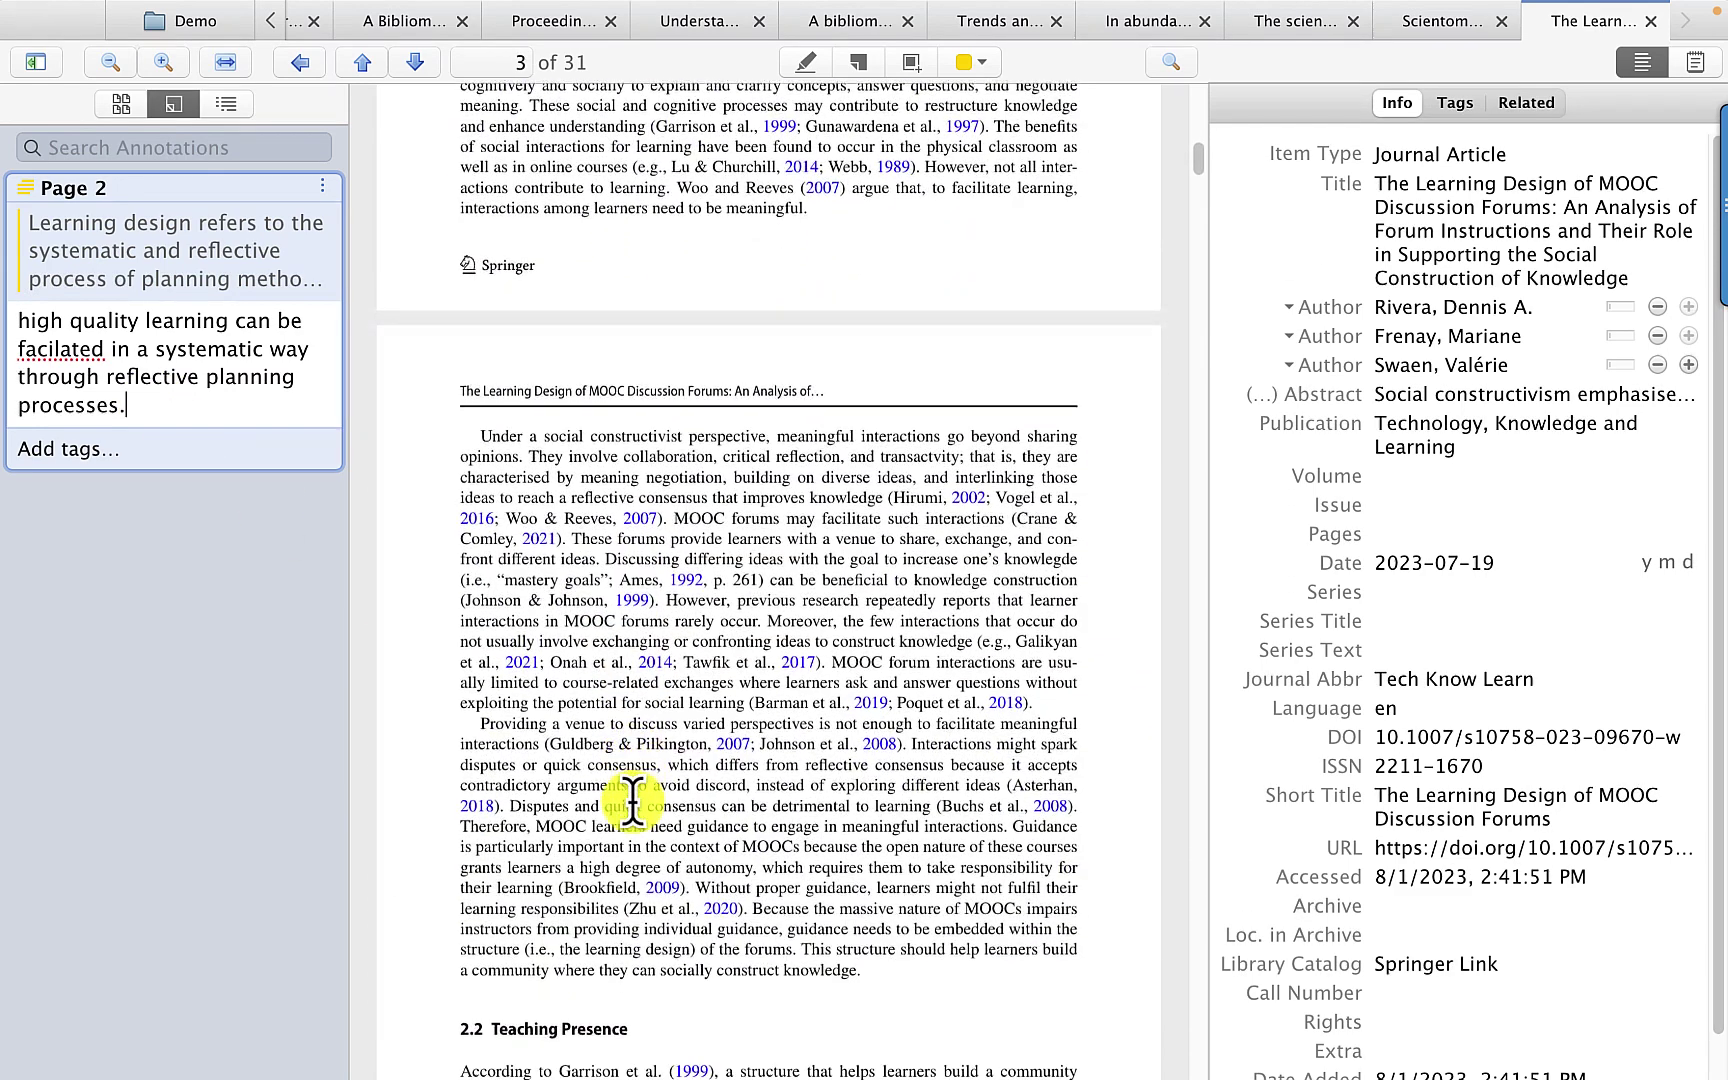
left_click_drag(627, 750, 724, 821)
left_click(670, 872)
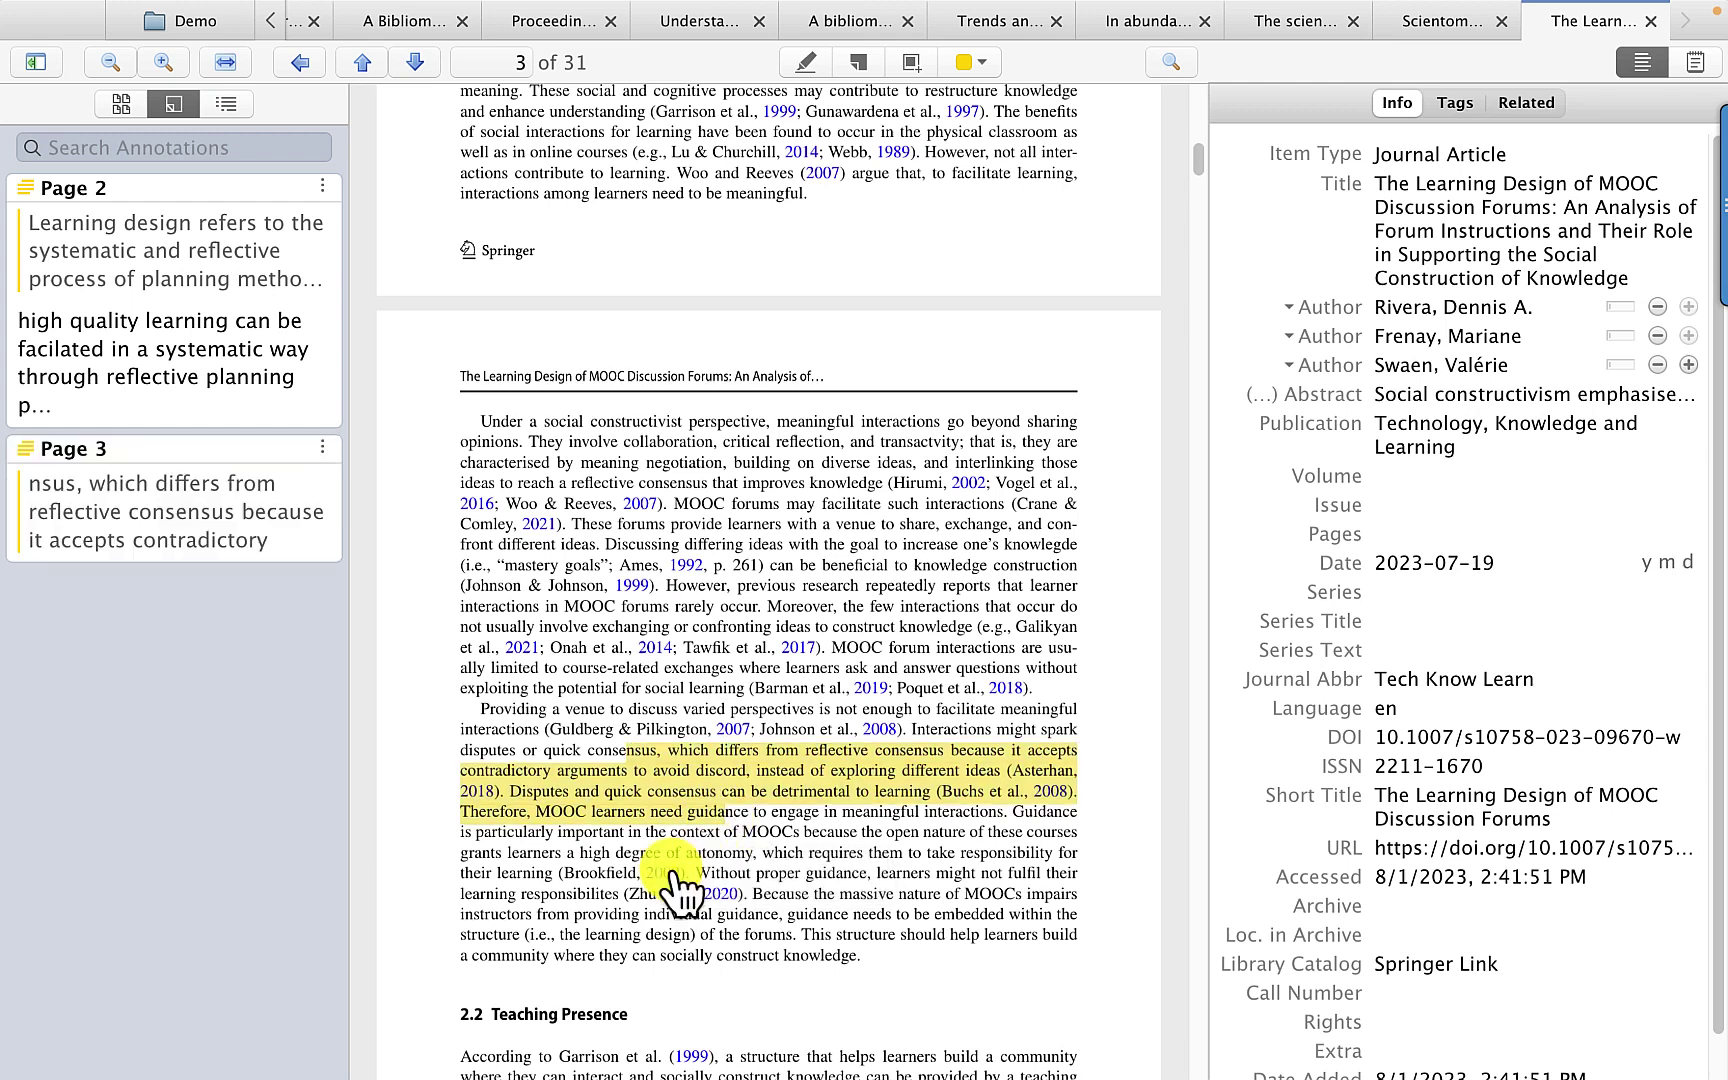
left_click(180, 508)
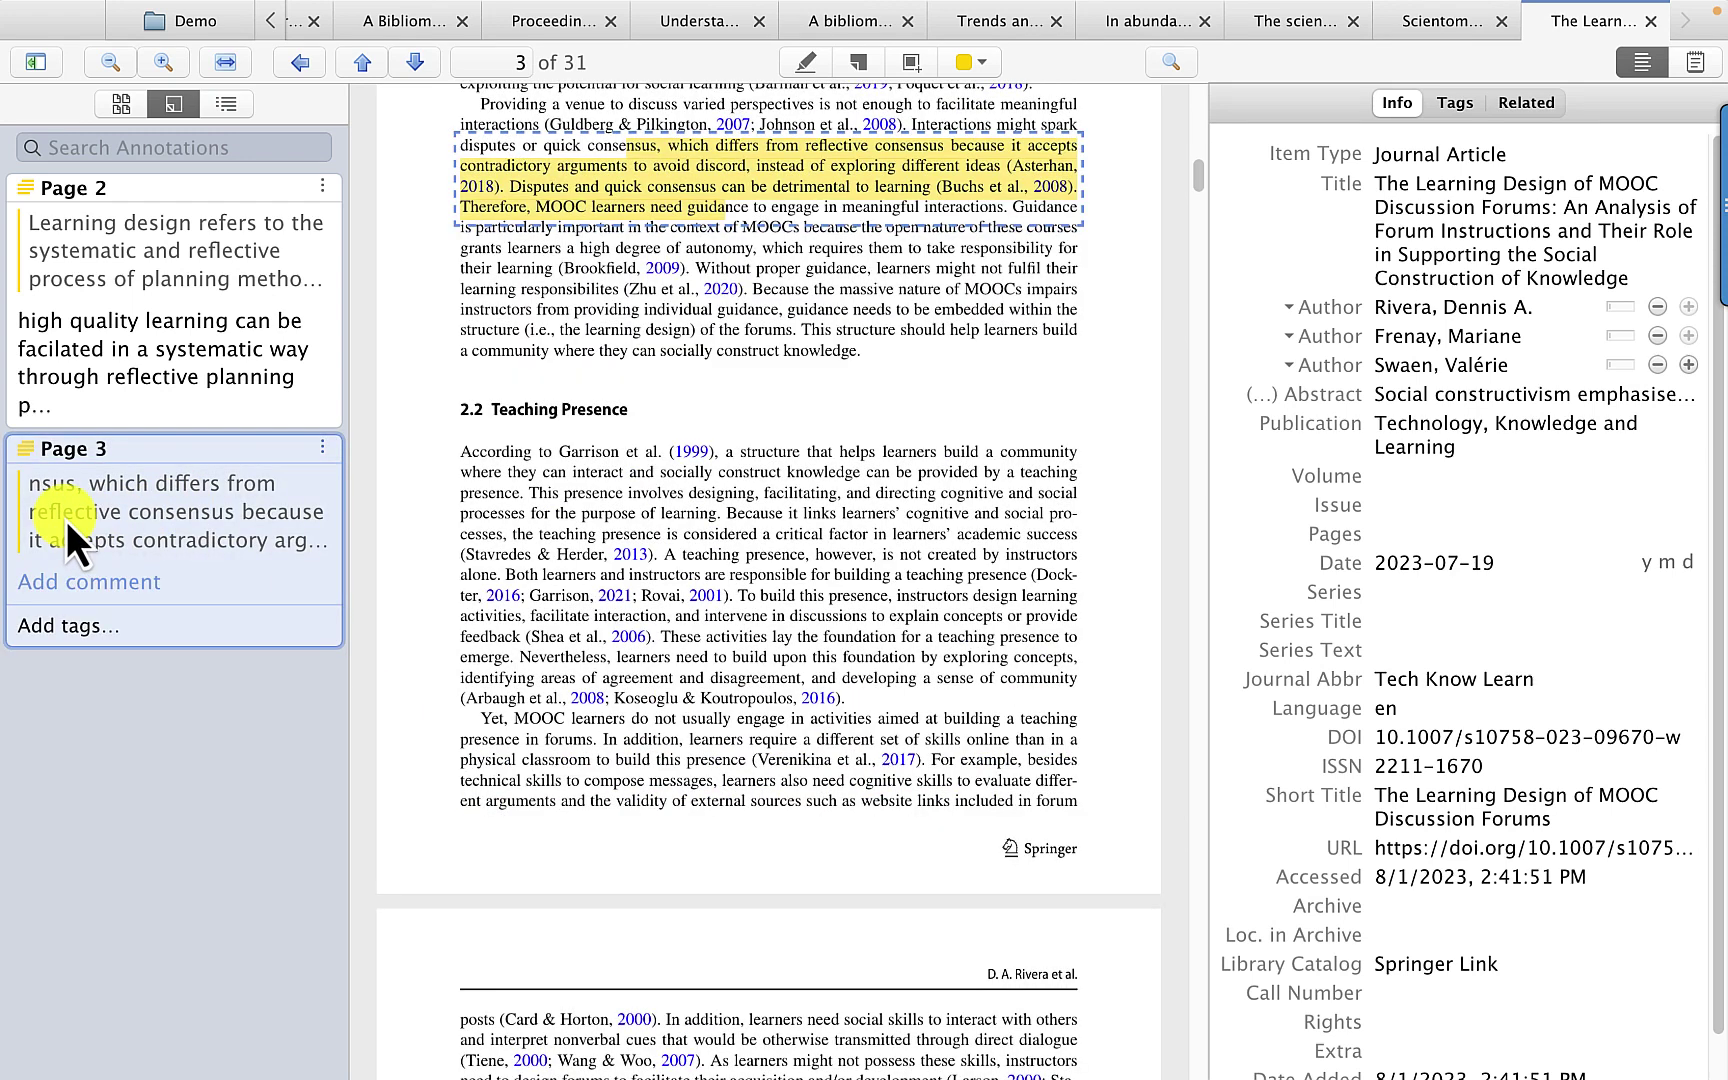
- Comment on the page 3 highlight: 'summarize it or put it in my own words.'
left_click(113, 586)
type("summarize")
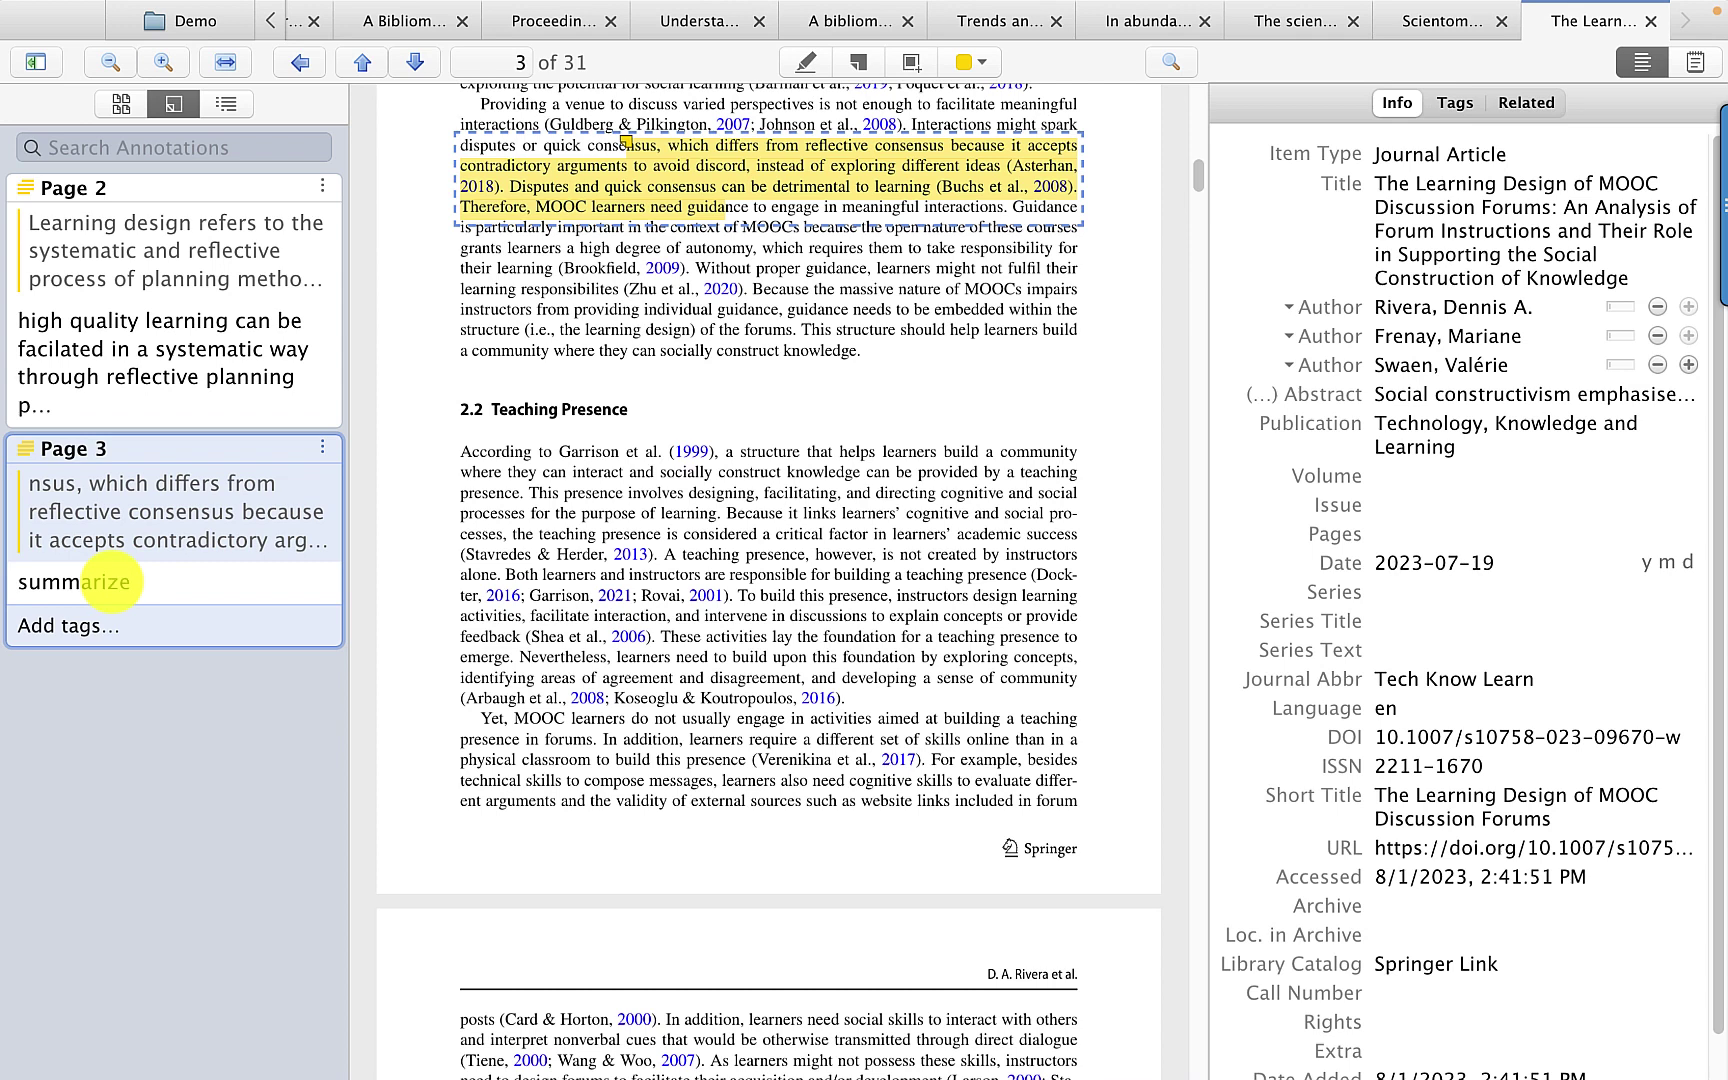
type(" it or put it in my own w")
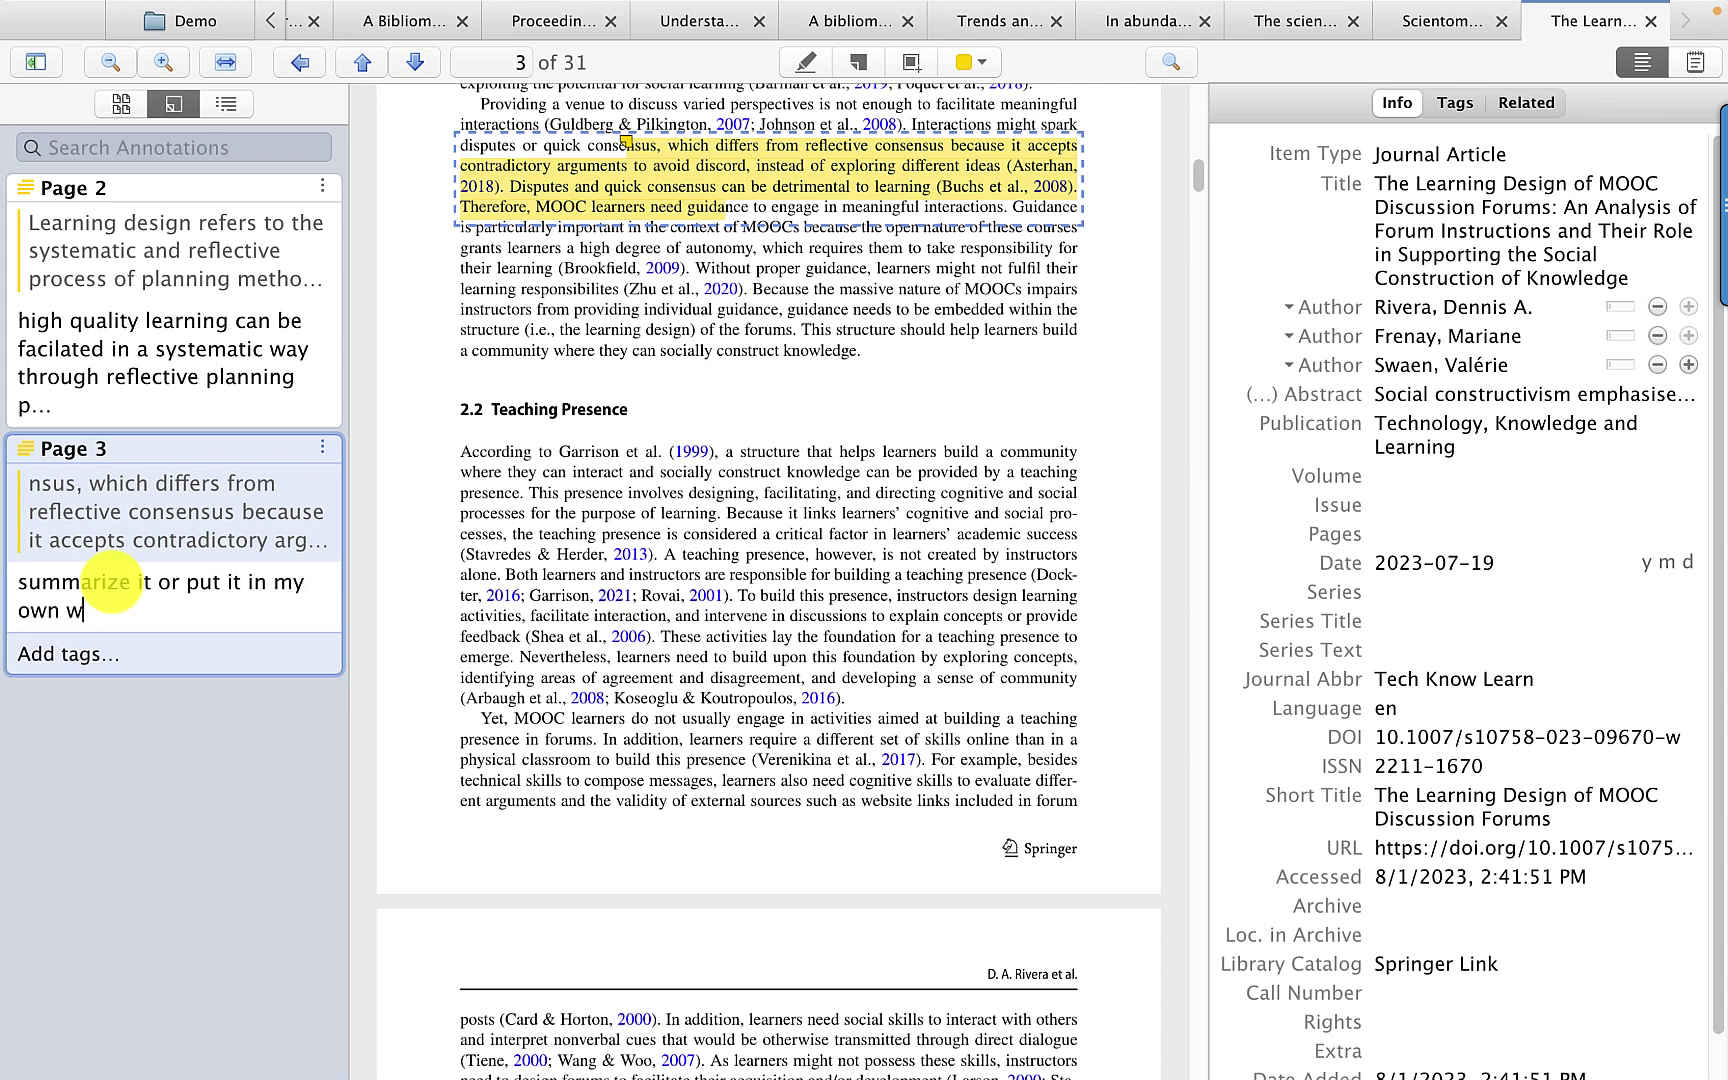
type("ords.")
left_click(550, 530)
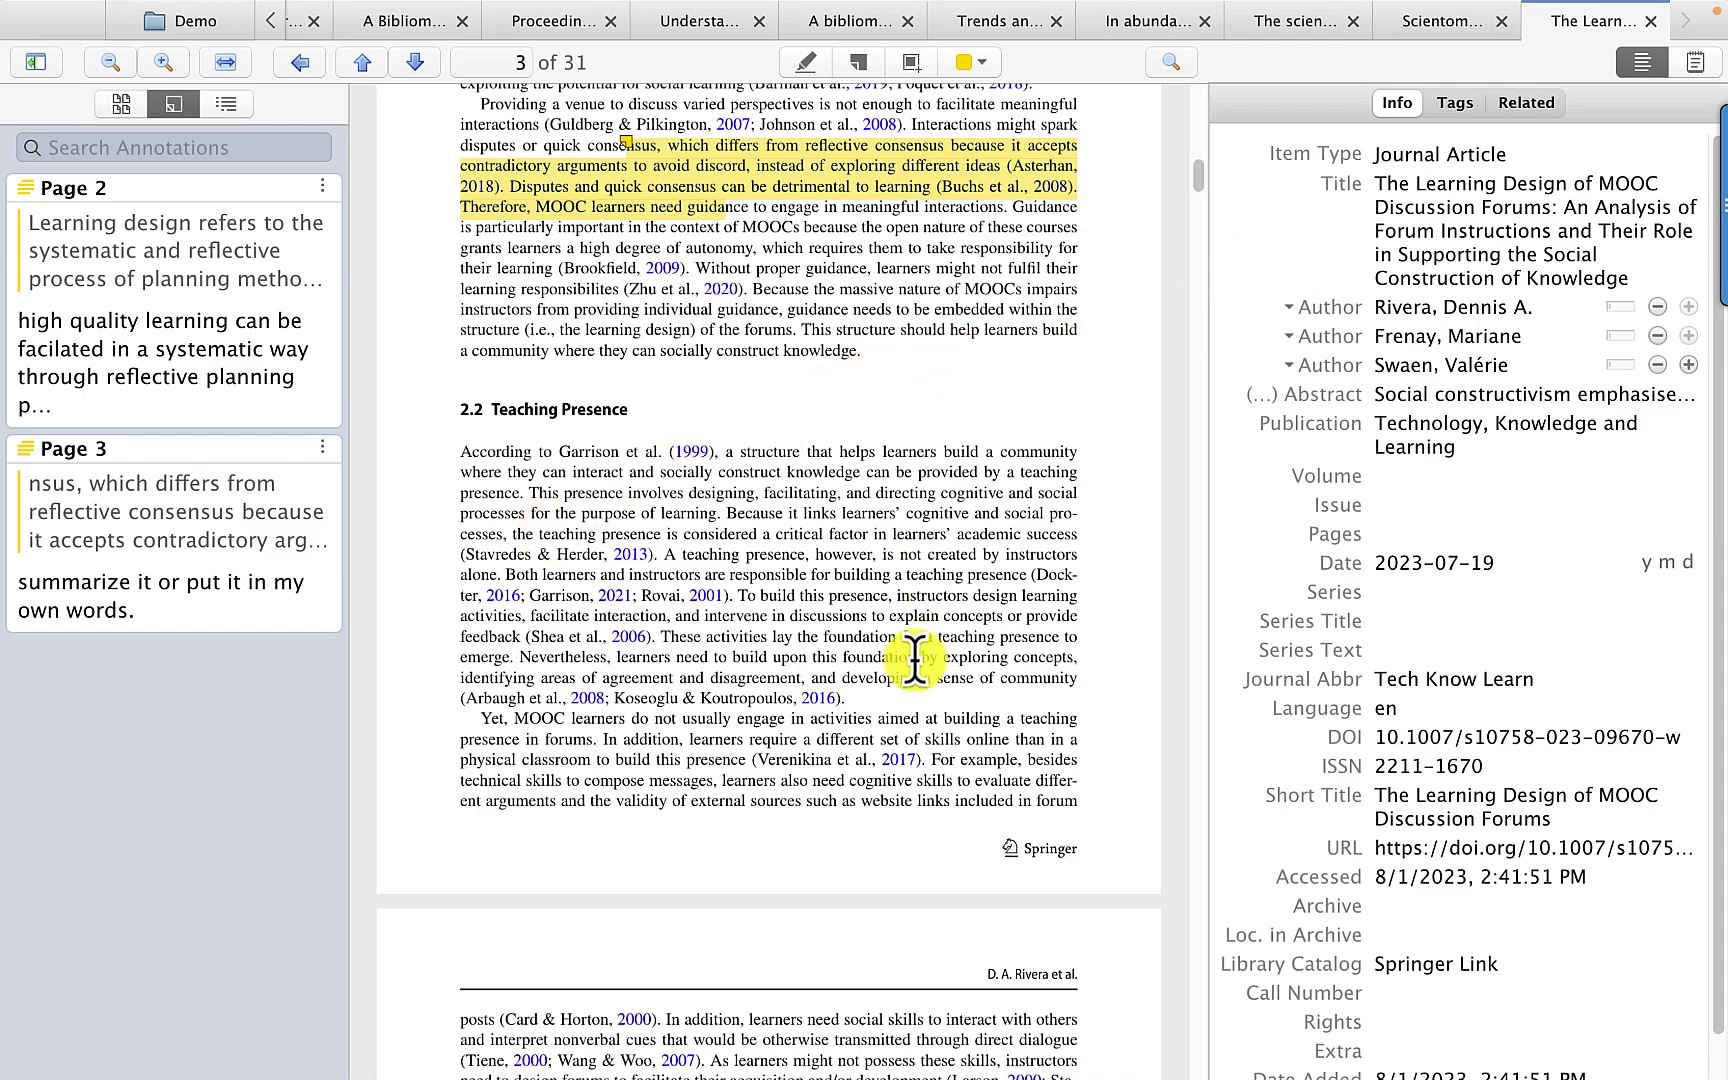
- Scroll back to the page 2 highlight and show the article's Info in the item pane
scroll(910, 656, "down", 3)
scroll(914, 662, "up", 10)
scroll(914, 662, "up", 4)
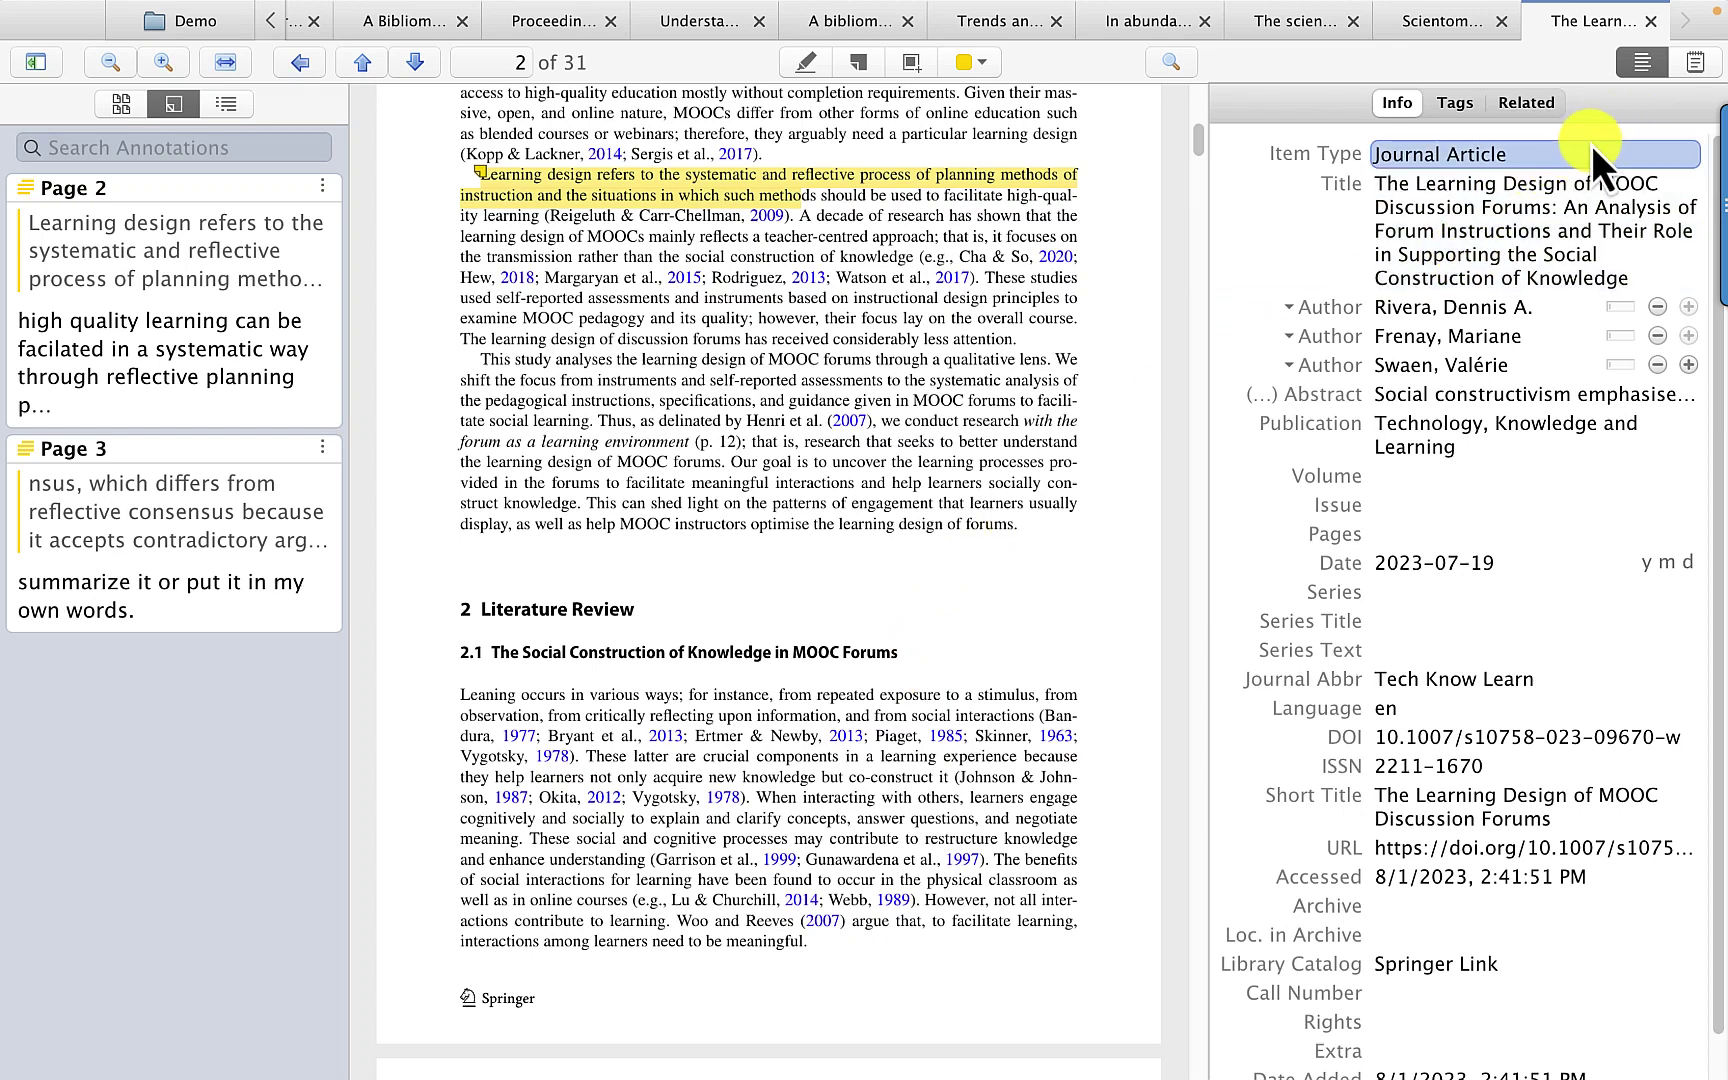
left_click(1399, 101)
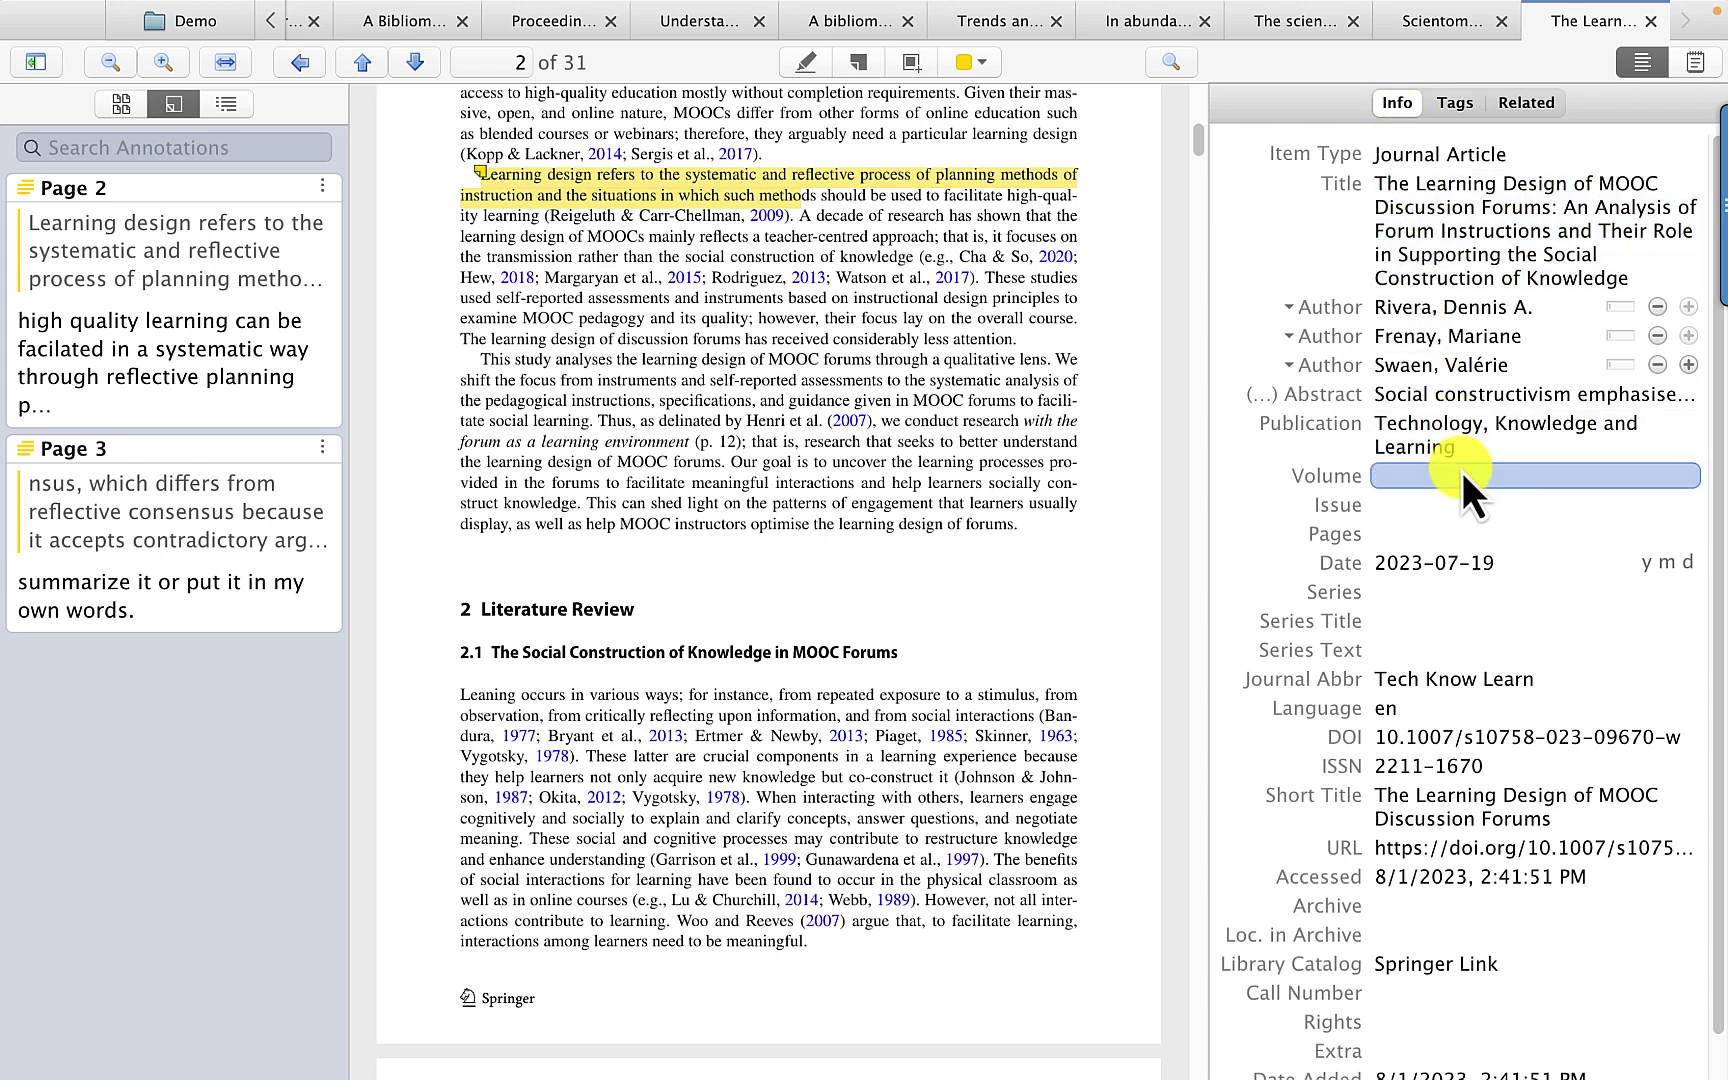
scroll(1462, 473, "down", 2)
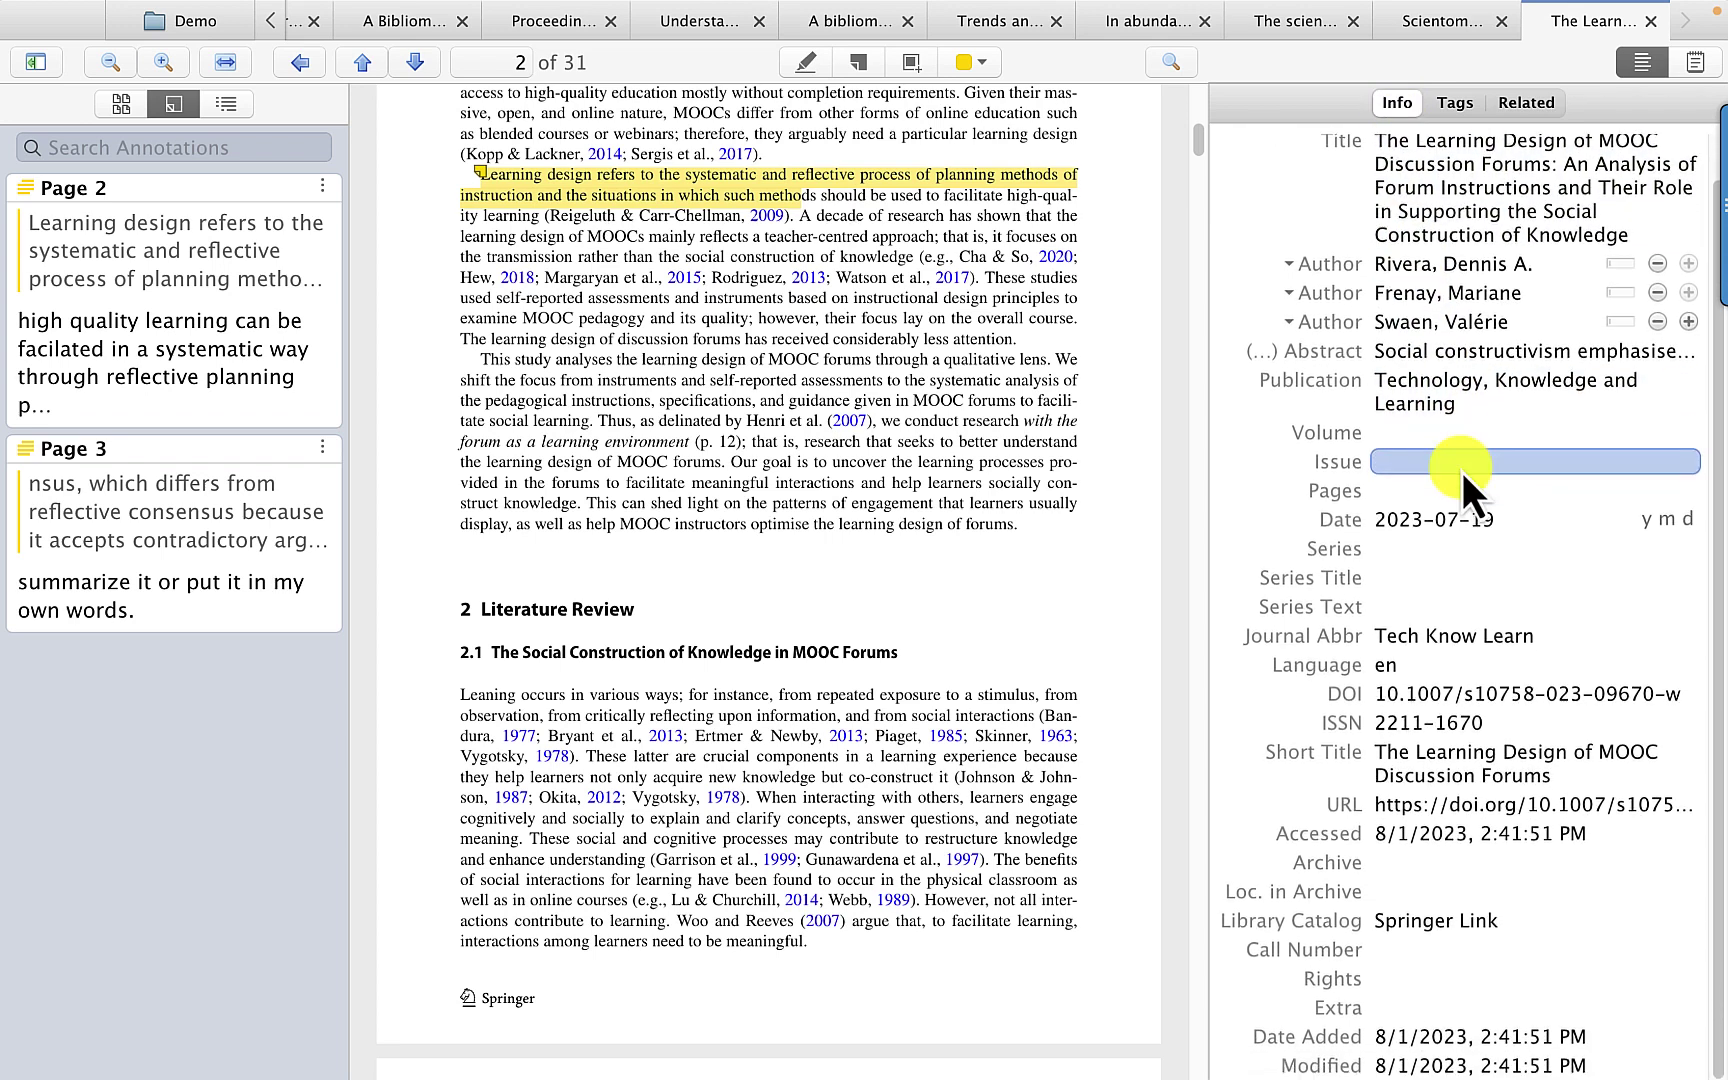
scroll(1462, 473, "up", 2)
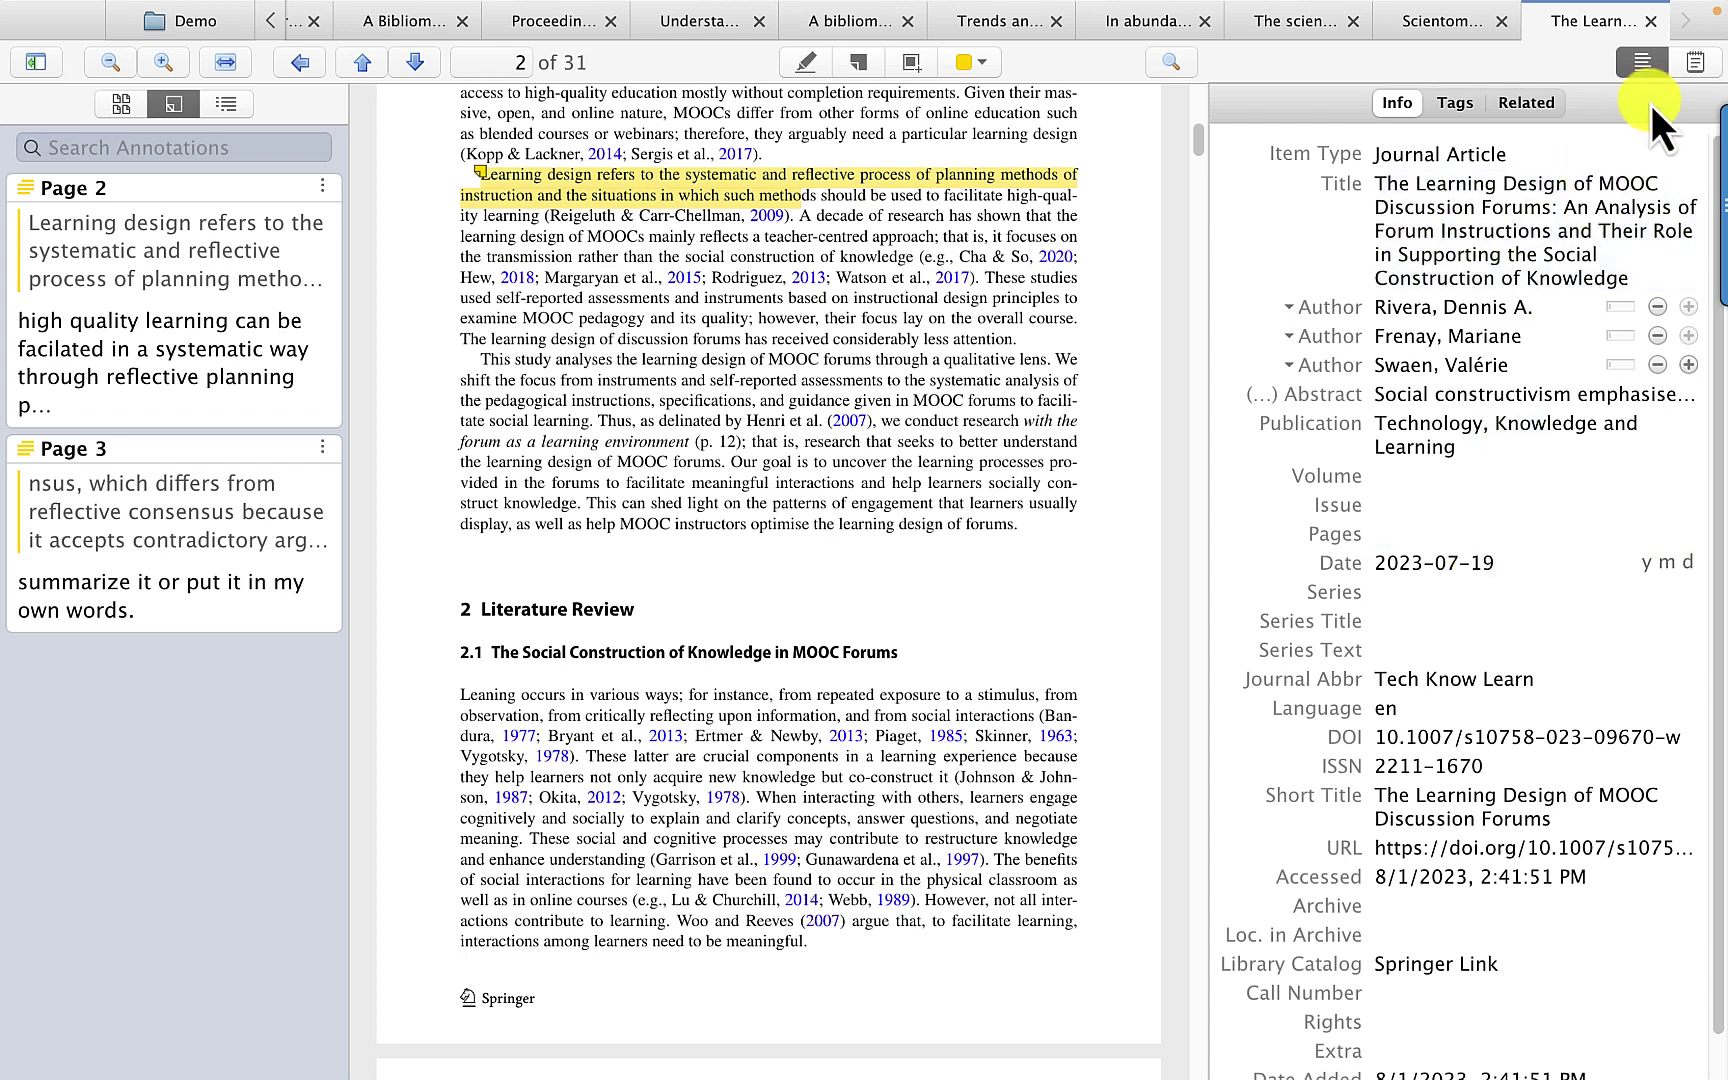
- Switch the side pane to Notes and open the + menu beside Item Notes
left_click(1695, 66)
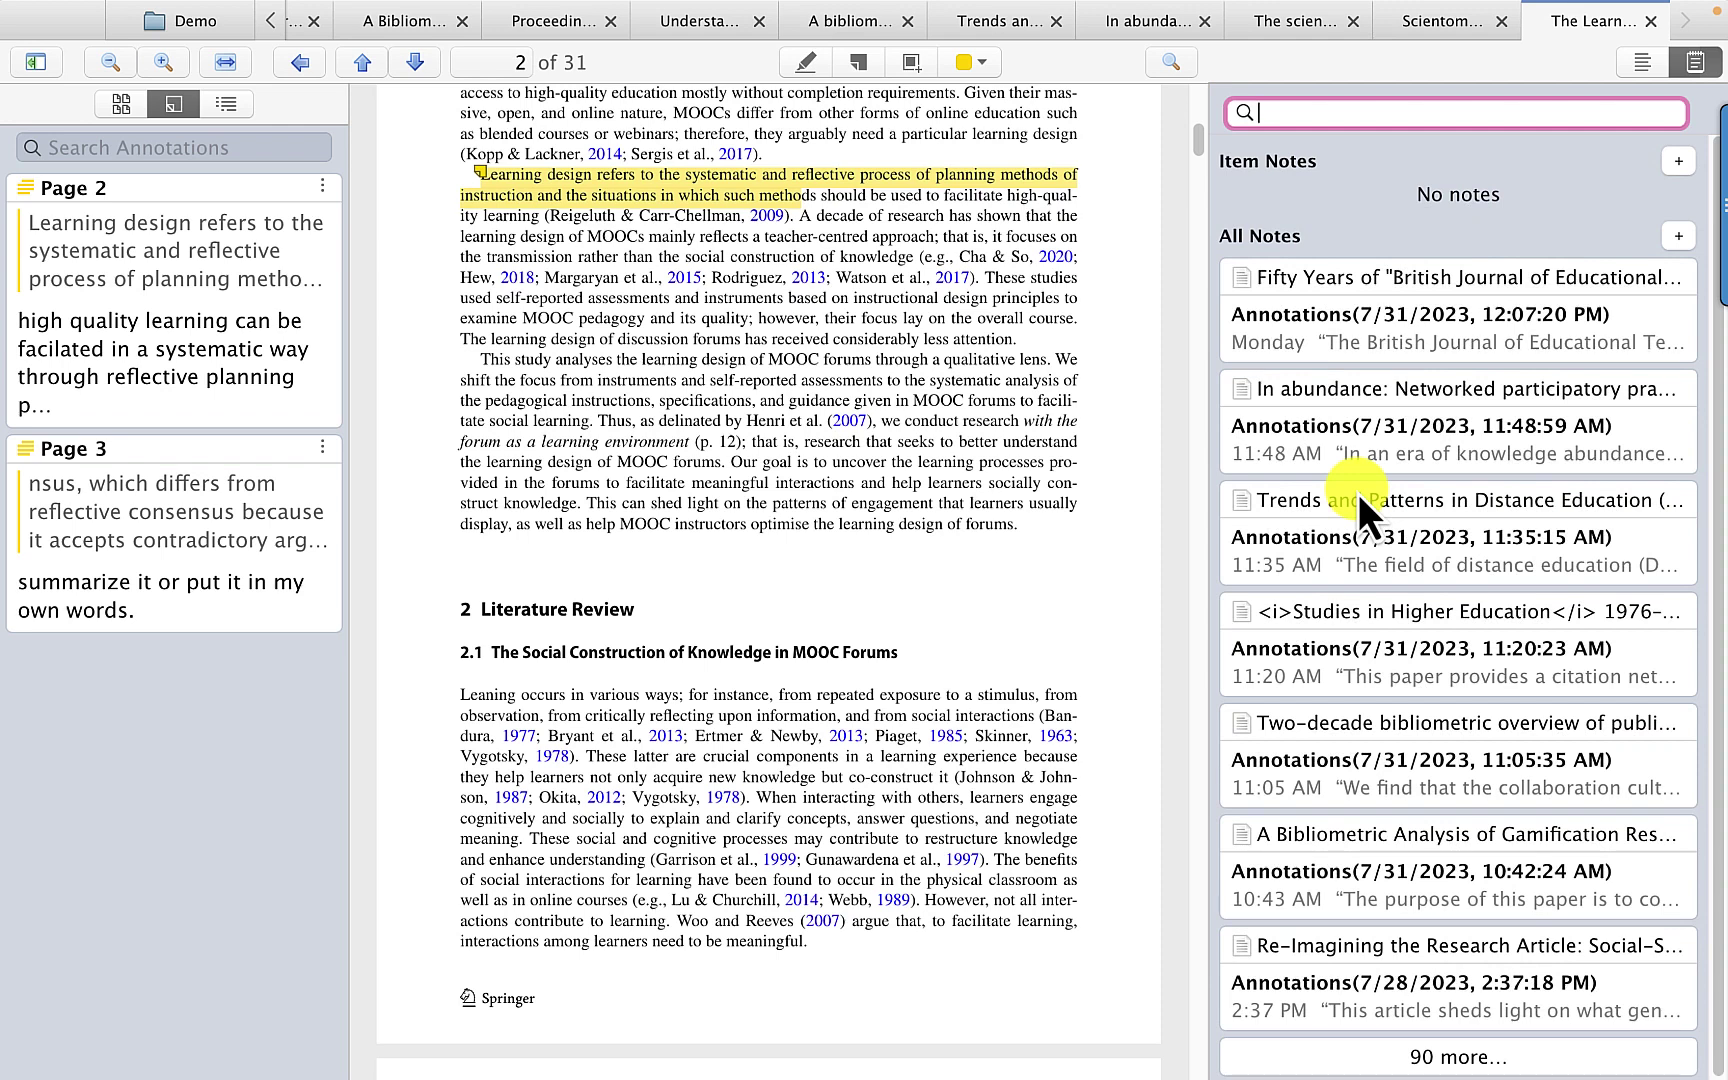
left_click(1297, 167)
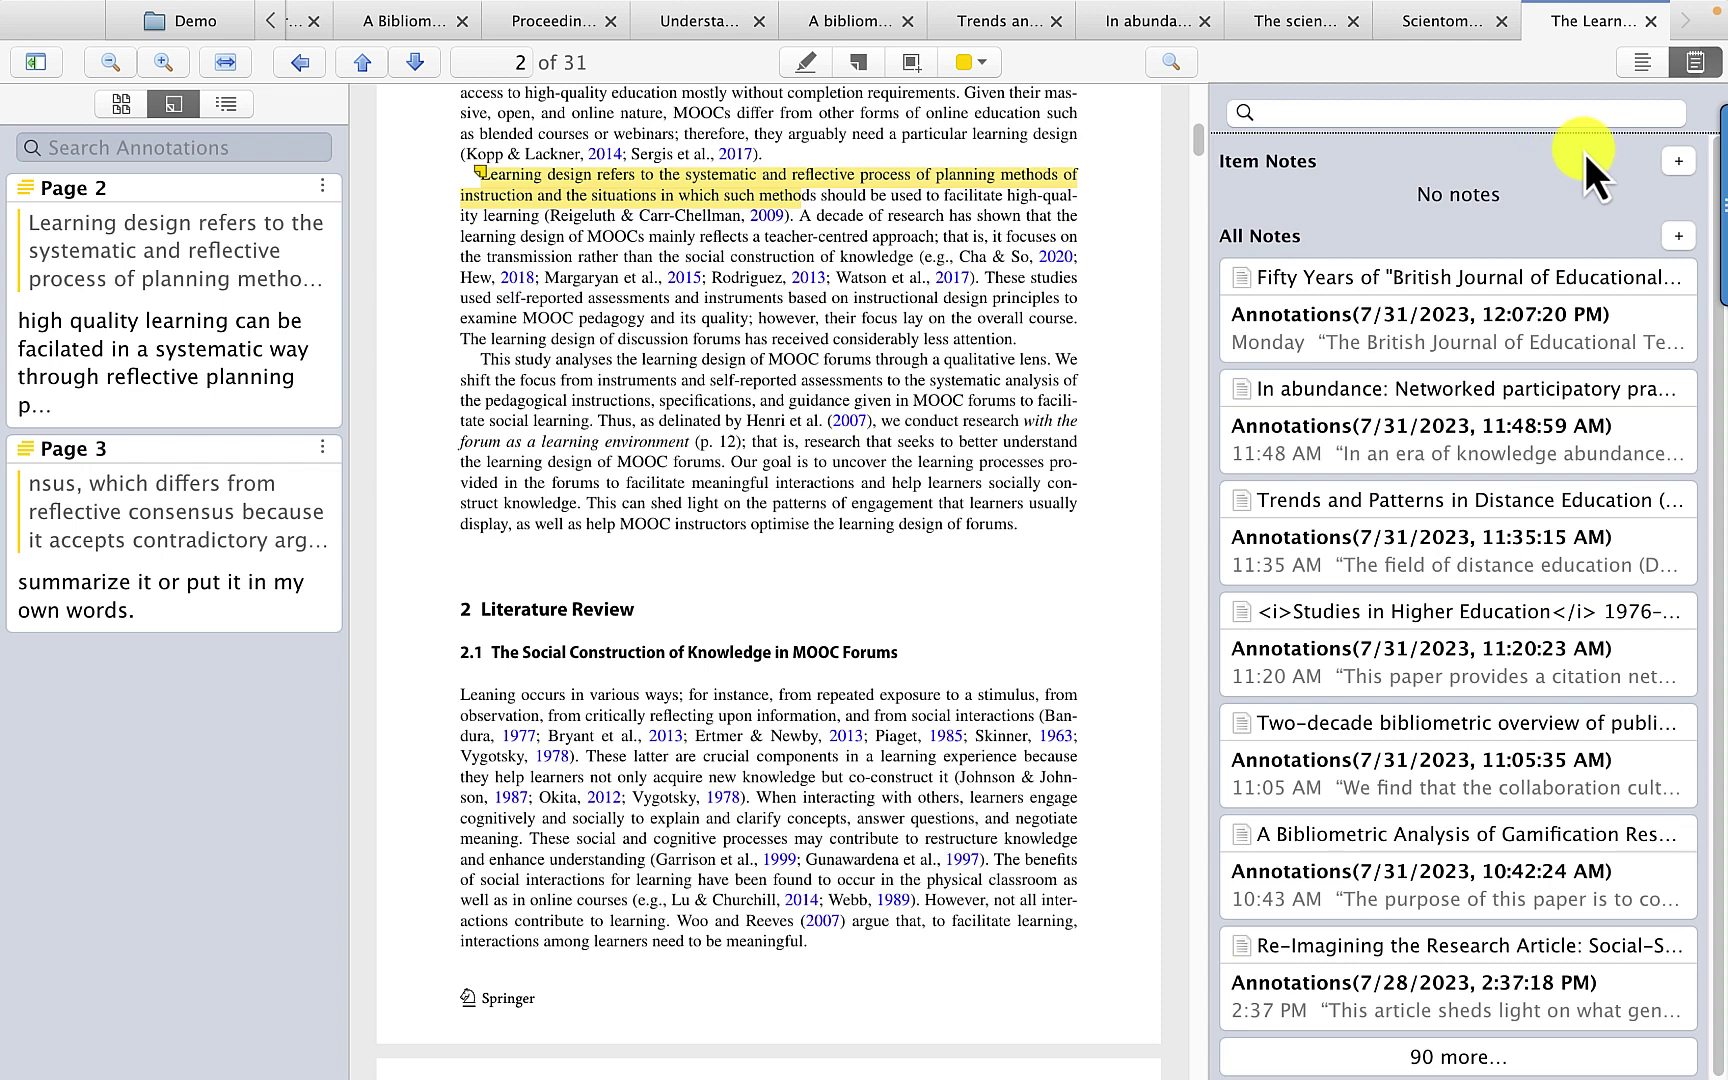
left_click(1679, 161)
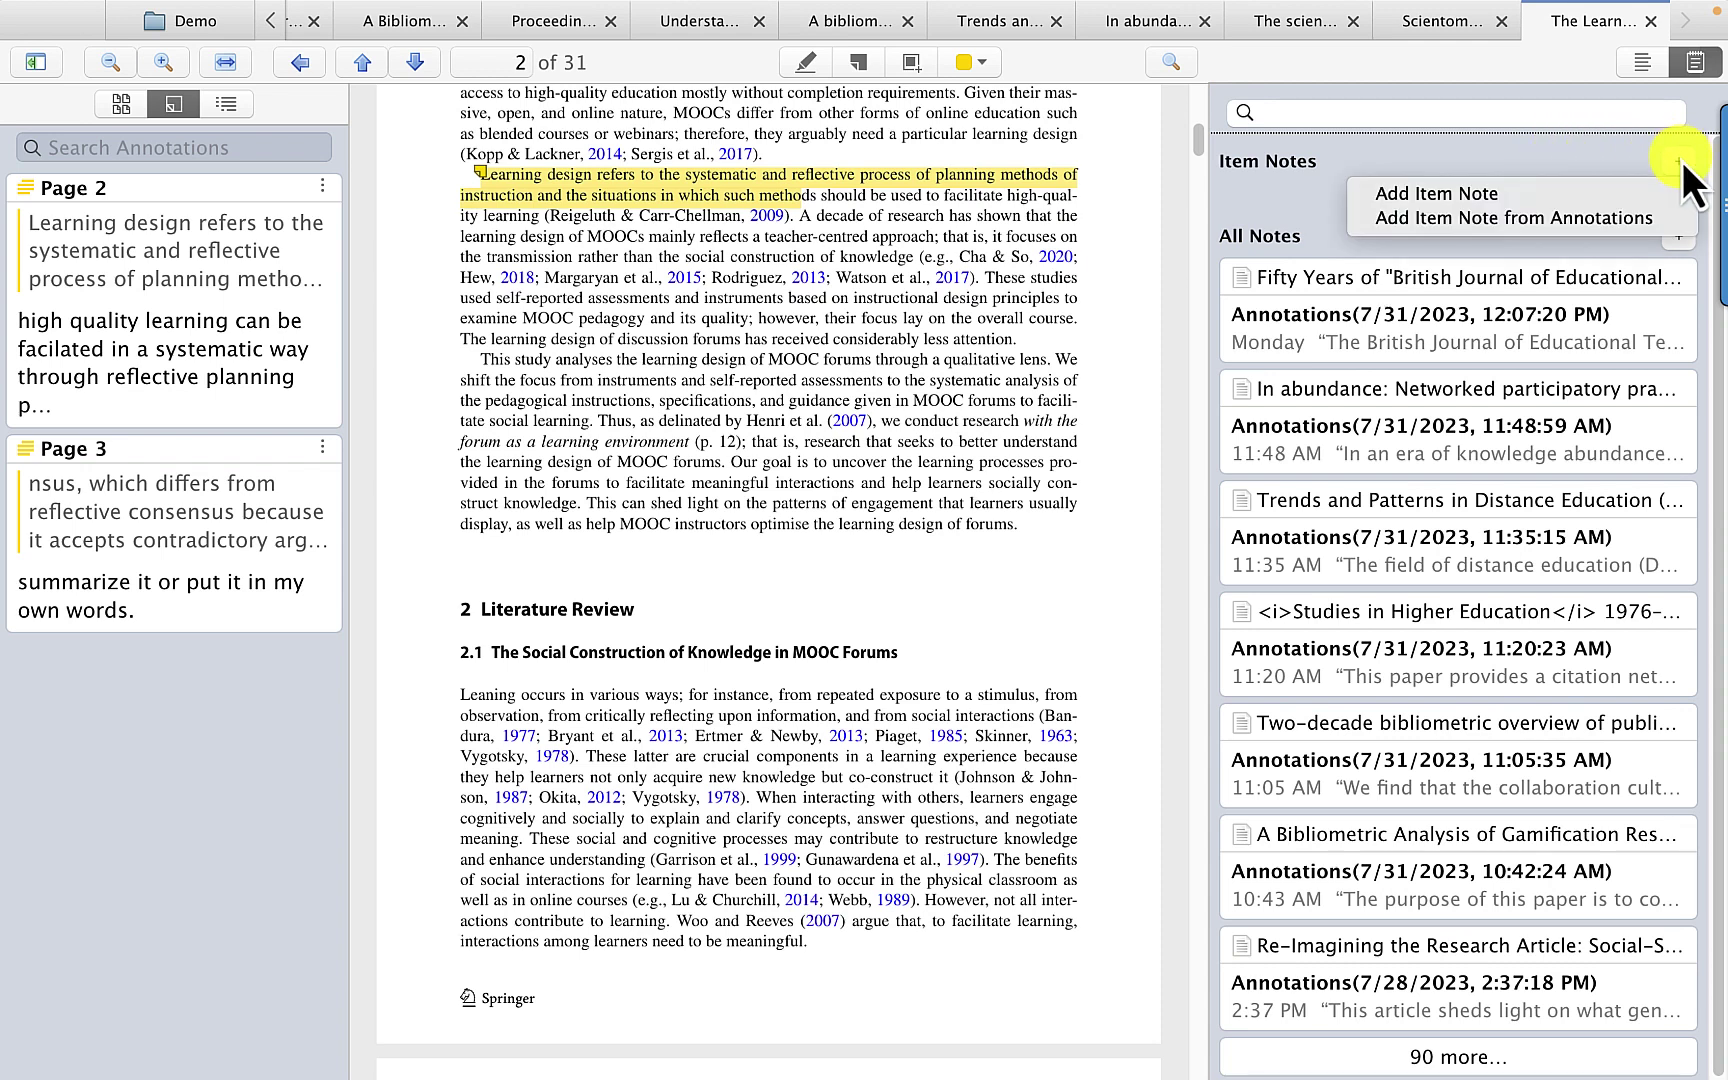
- Add an item note from annotations holding both highlighted passages, citations and their comments
left_click(1582, 218)
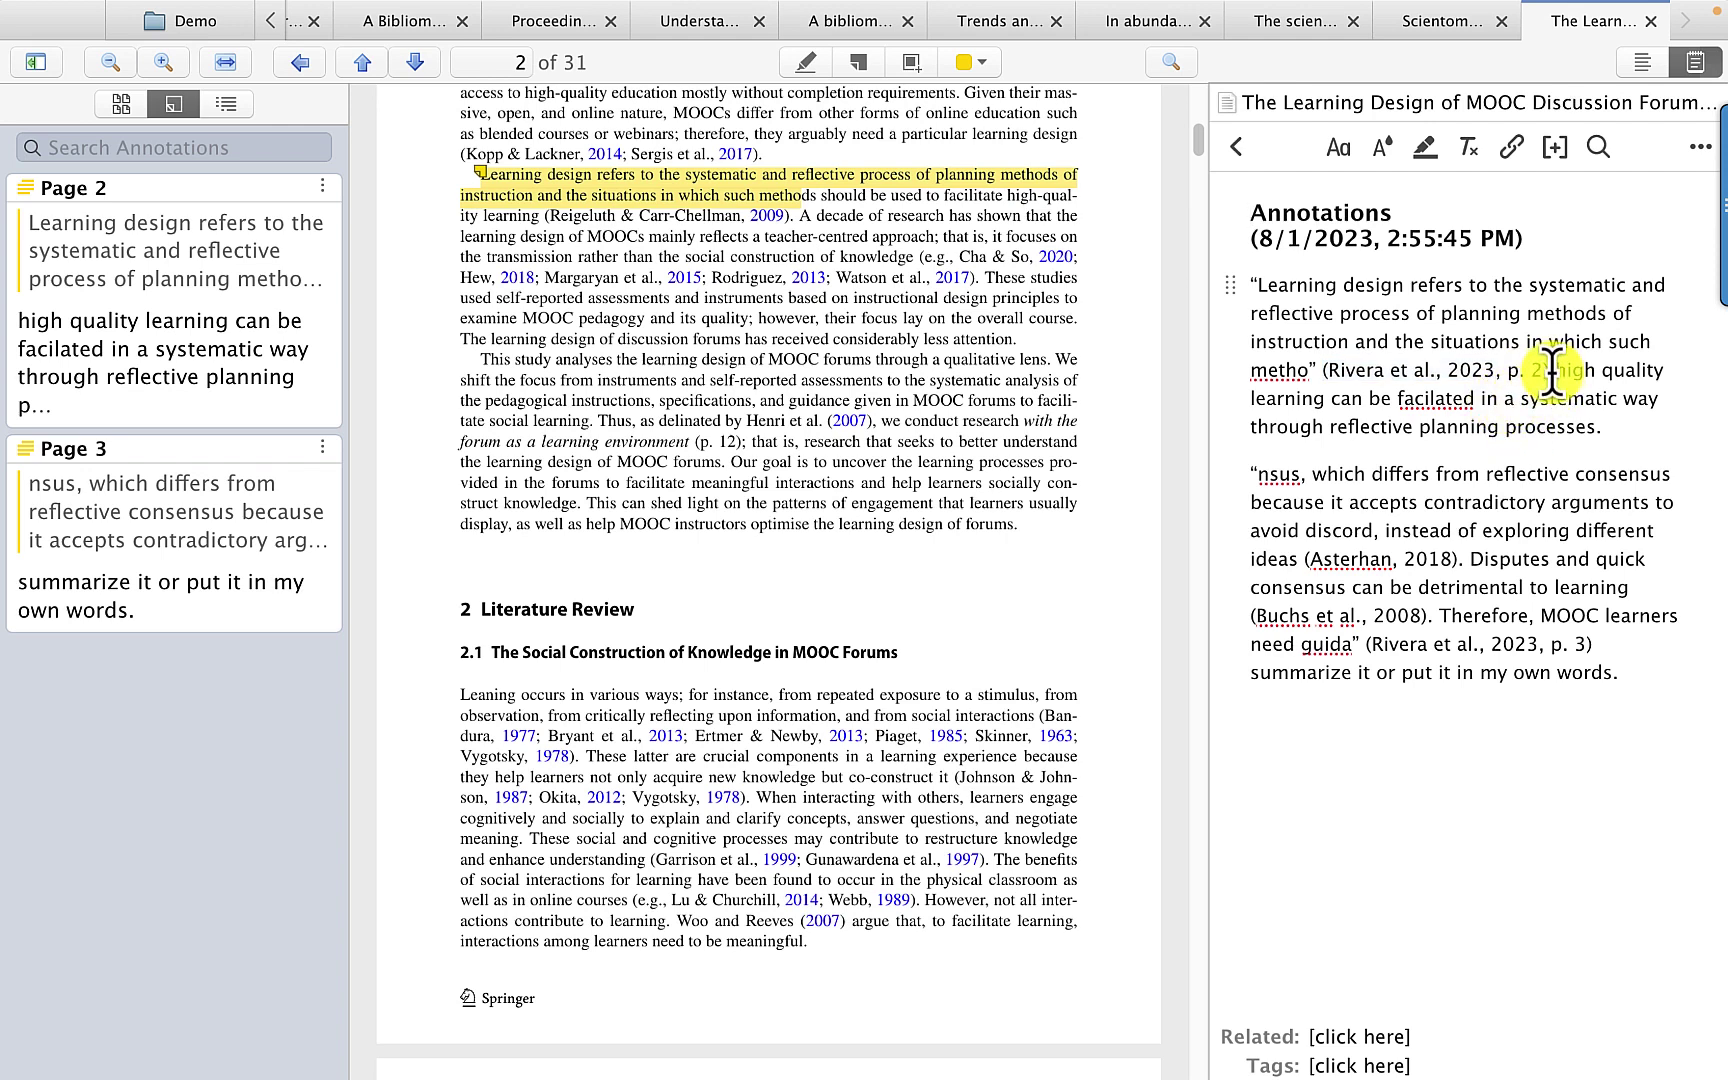
left_click_drag(1556, 370, 1604, 422)
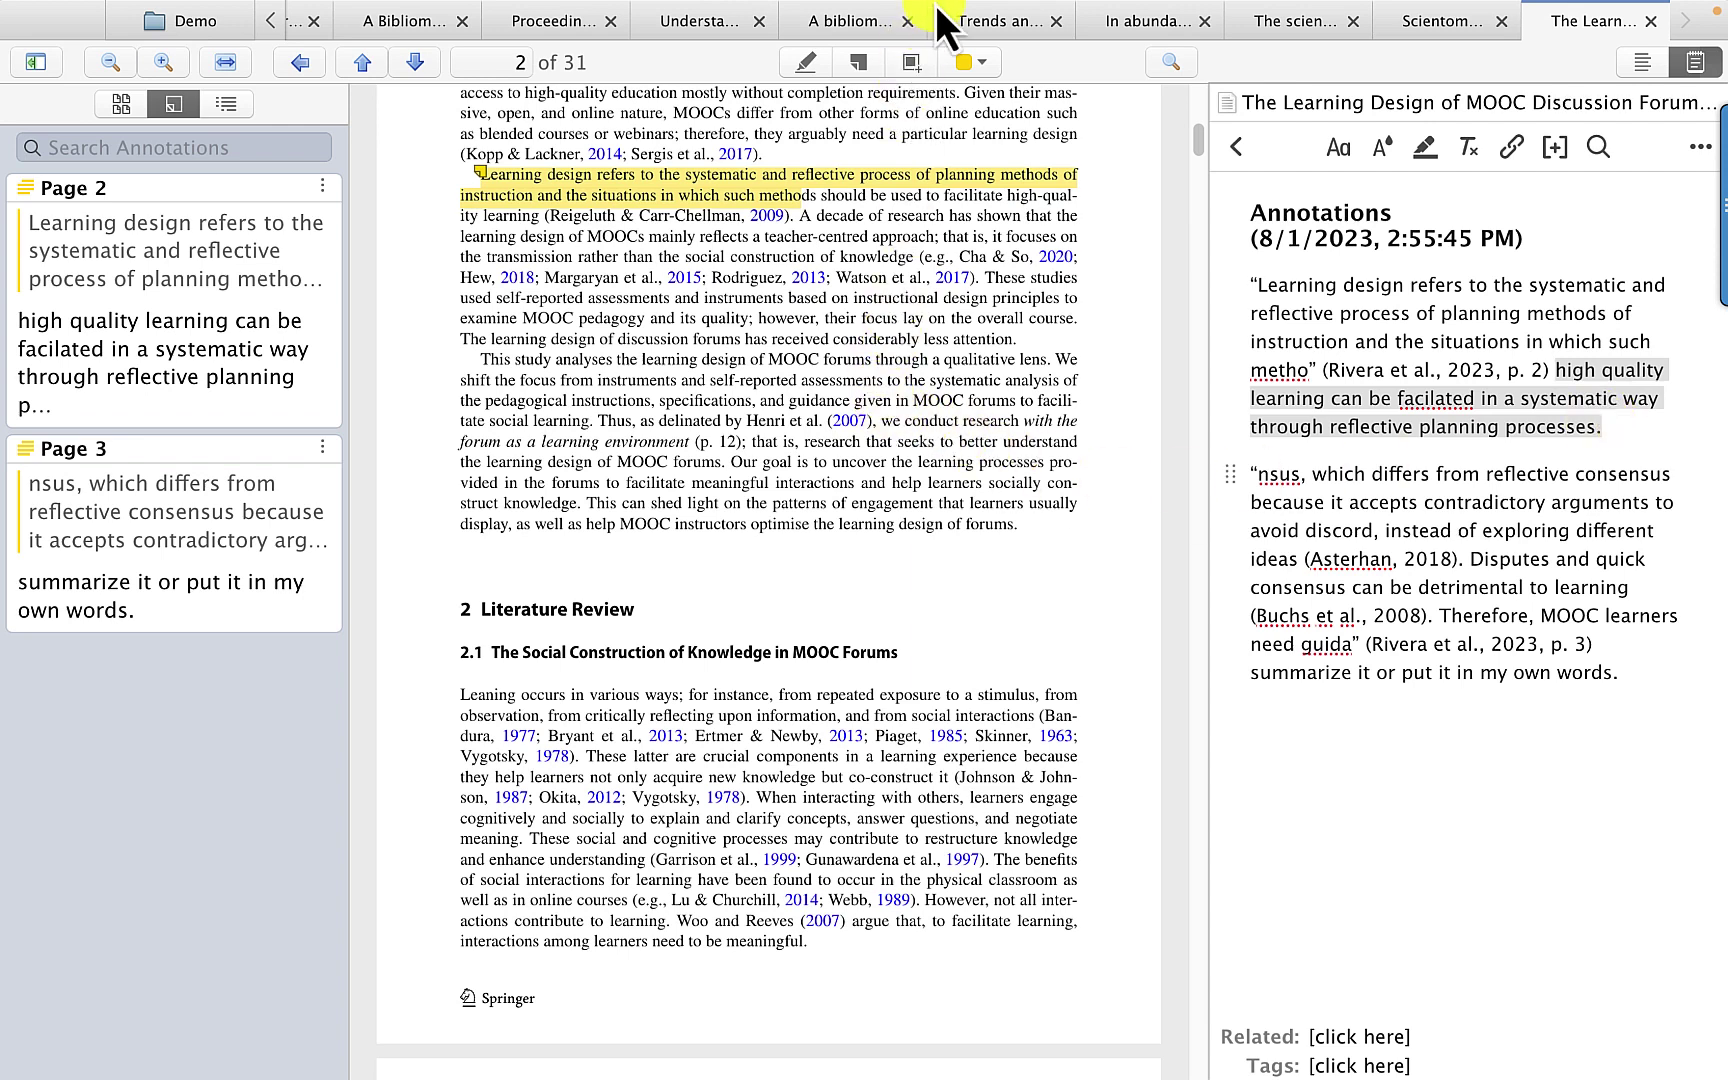
mouse_move(940, 14)
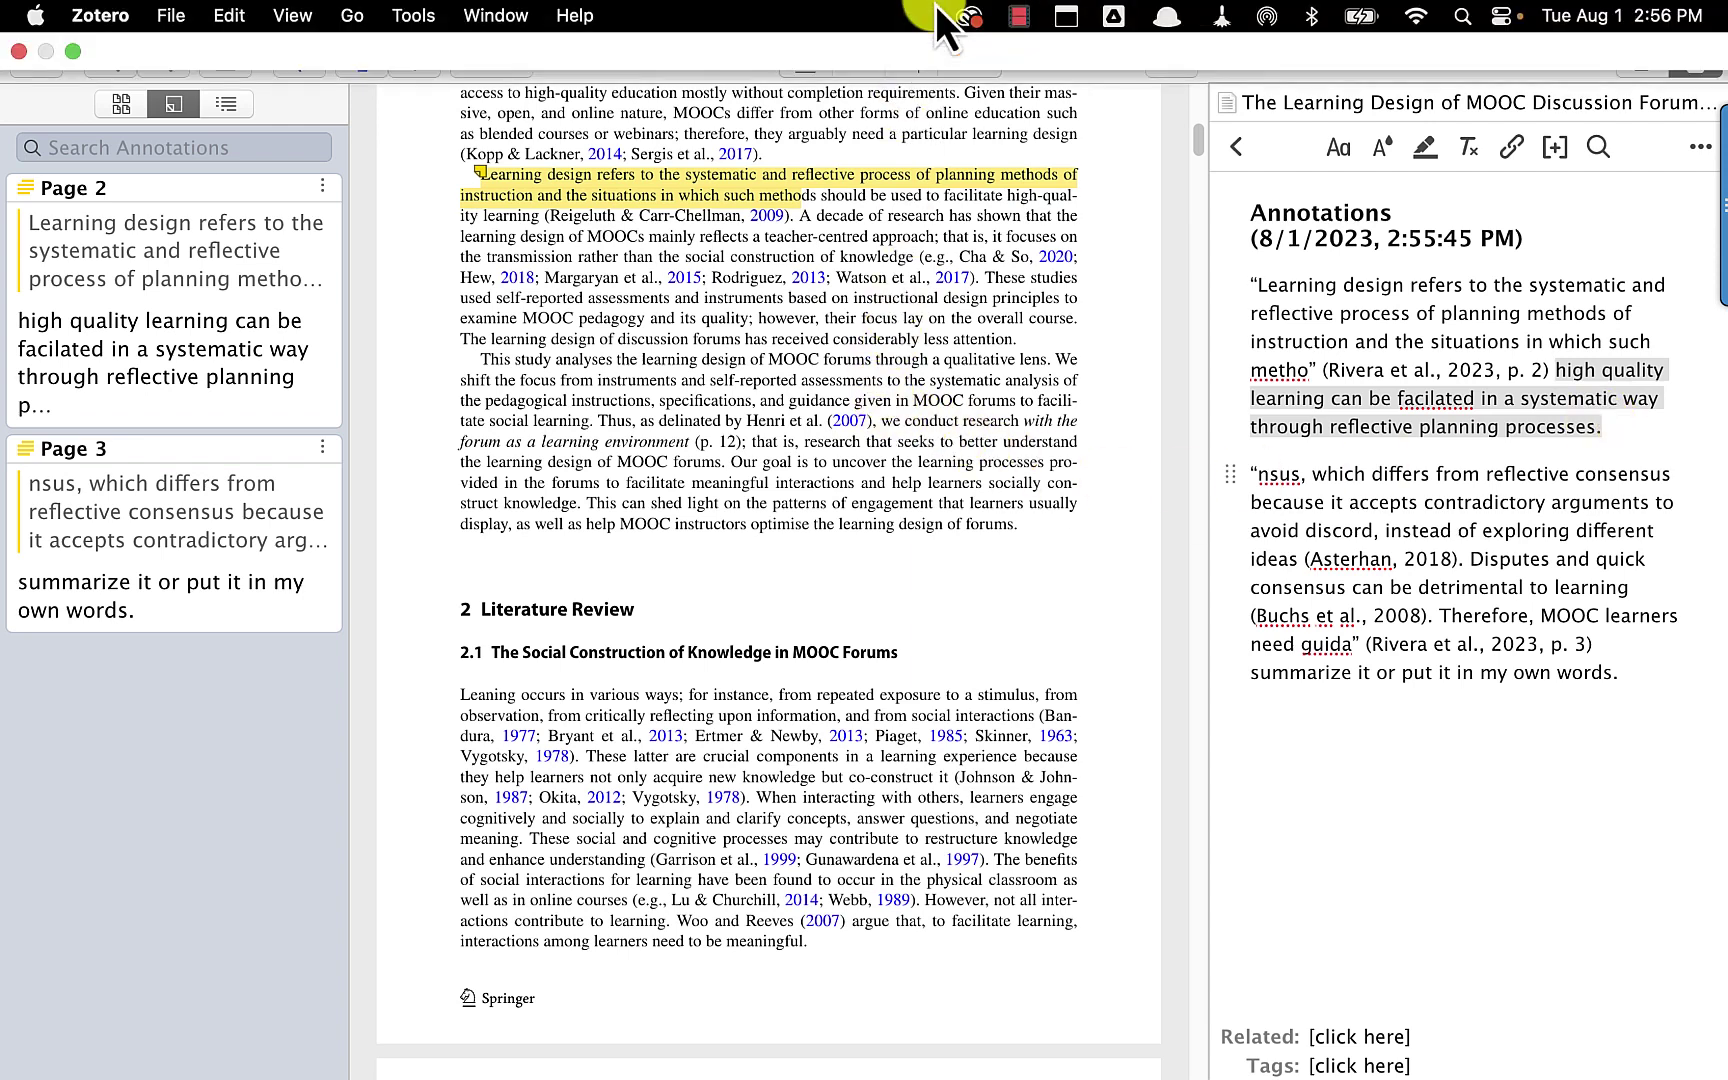
left_click(1020, 16)
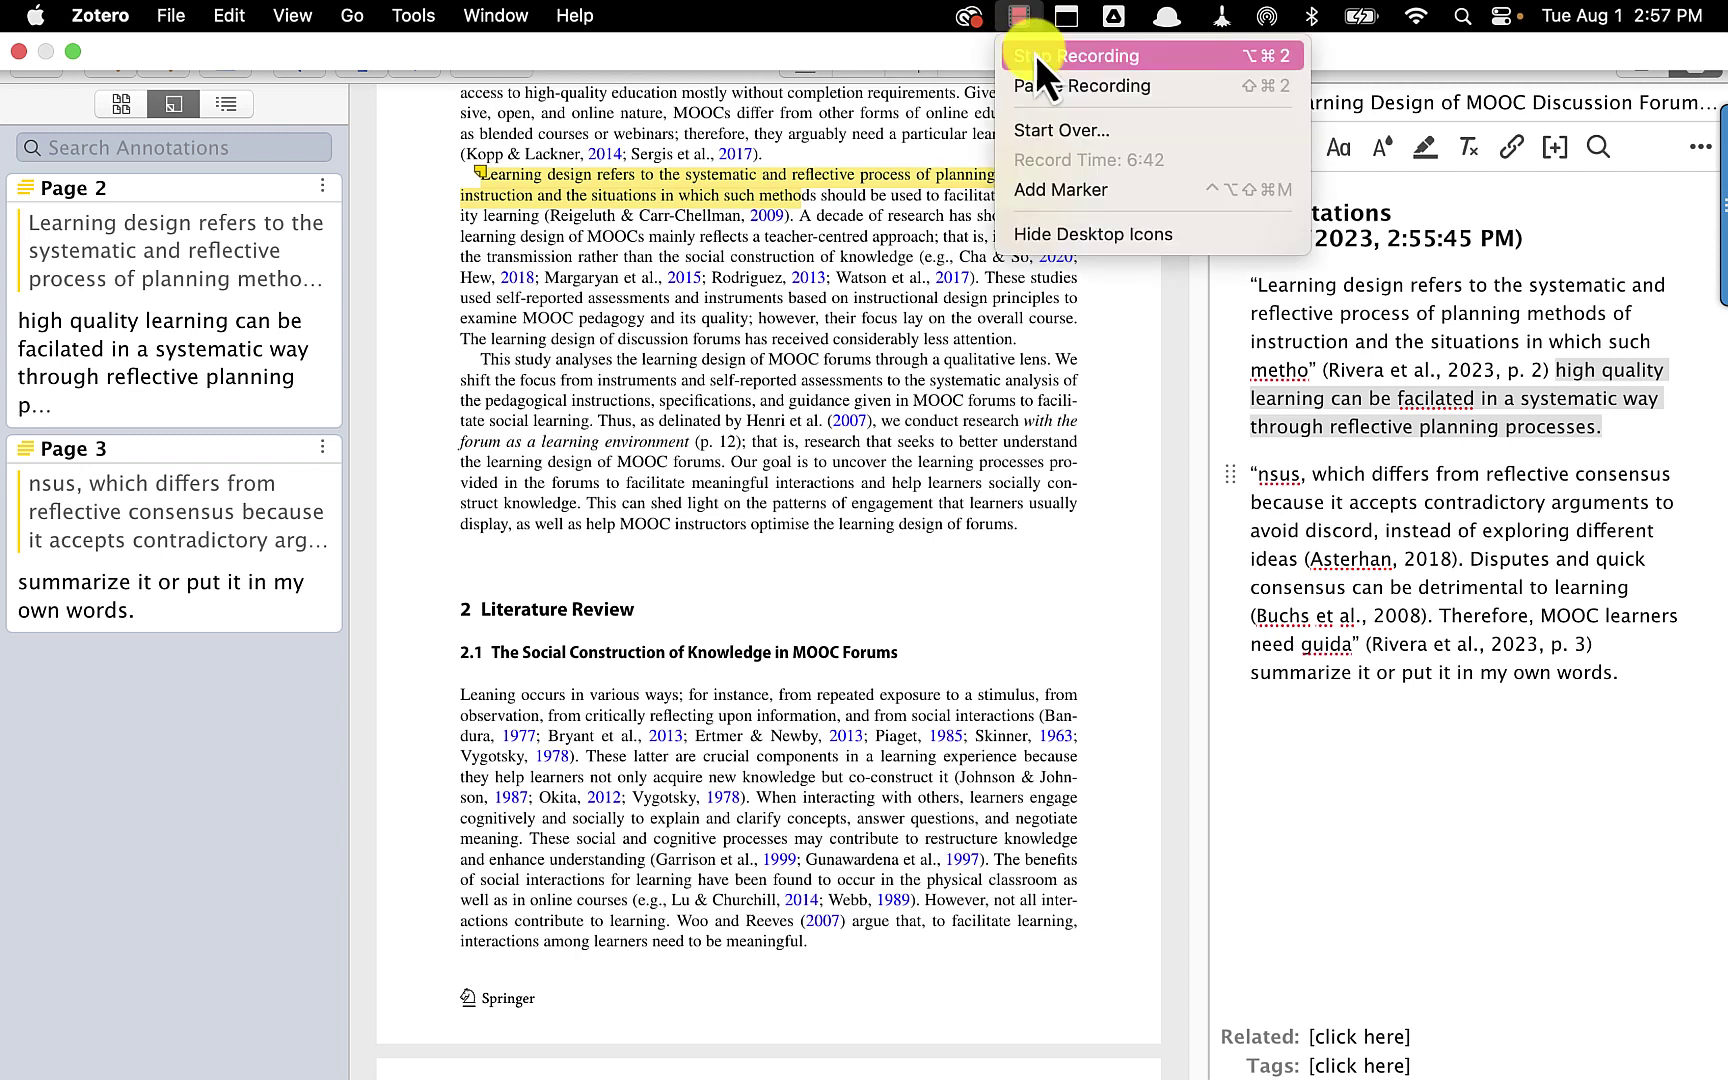